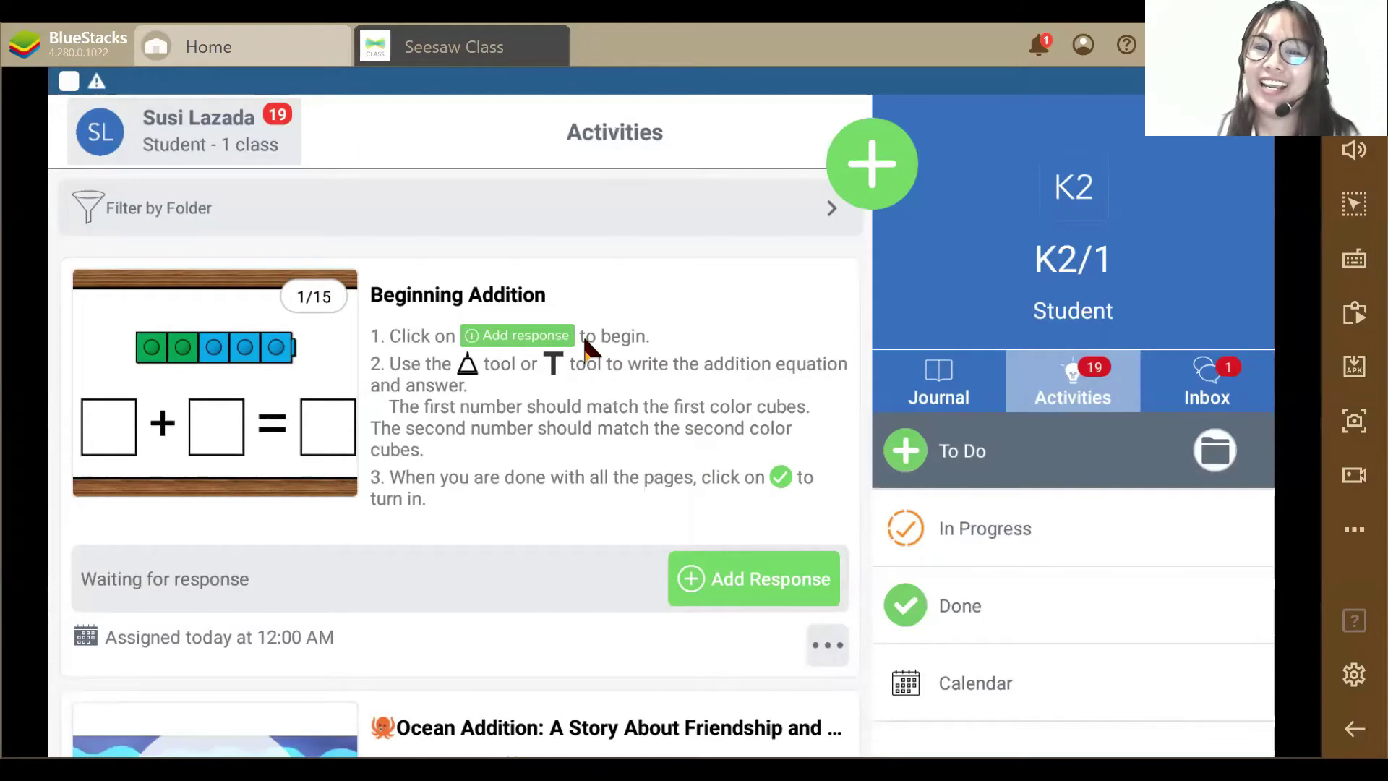
Step: From the class activities list, open a new response to the Beginning Addition card
left_click(932, 379)
left_click(1071, 399)
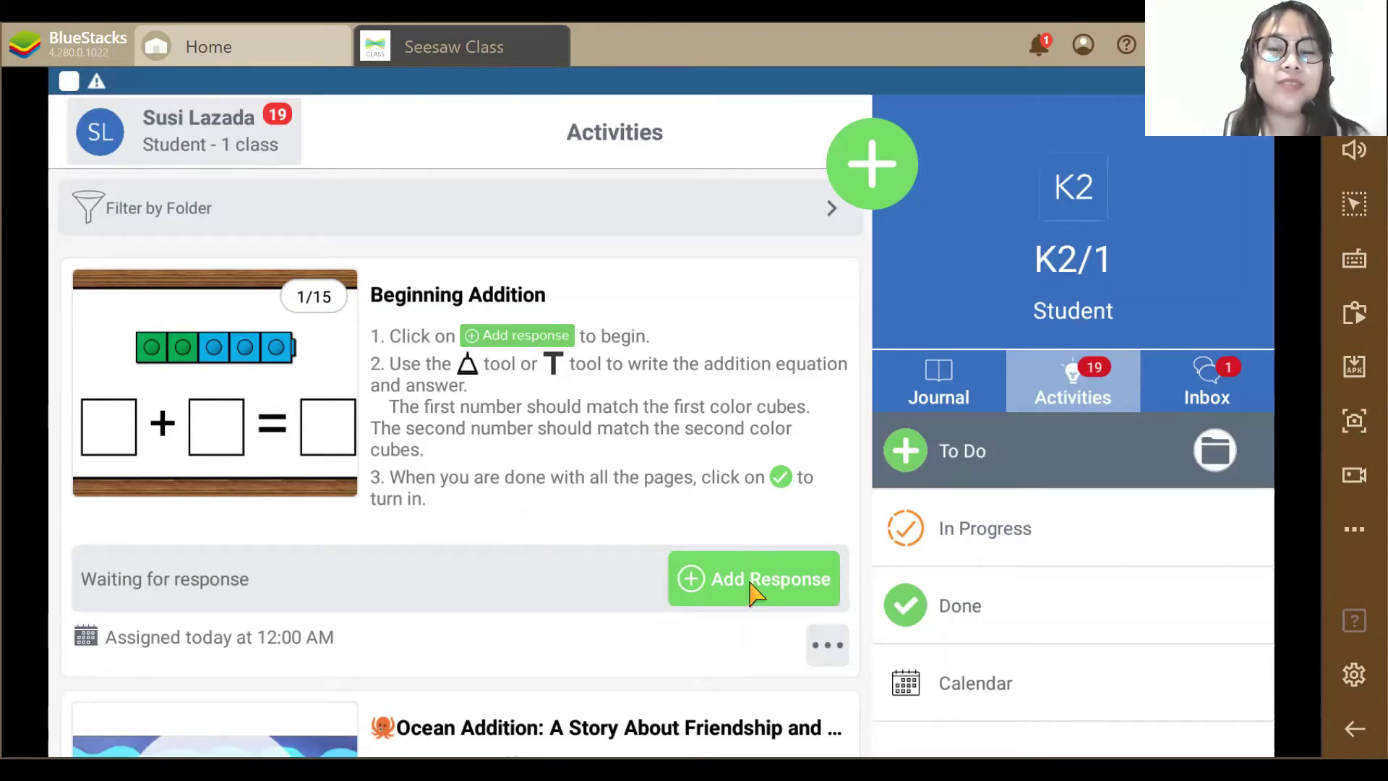
left_click(706, 586)
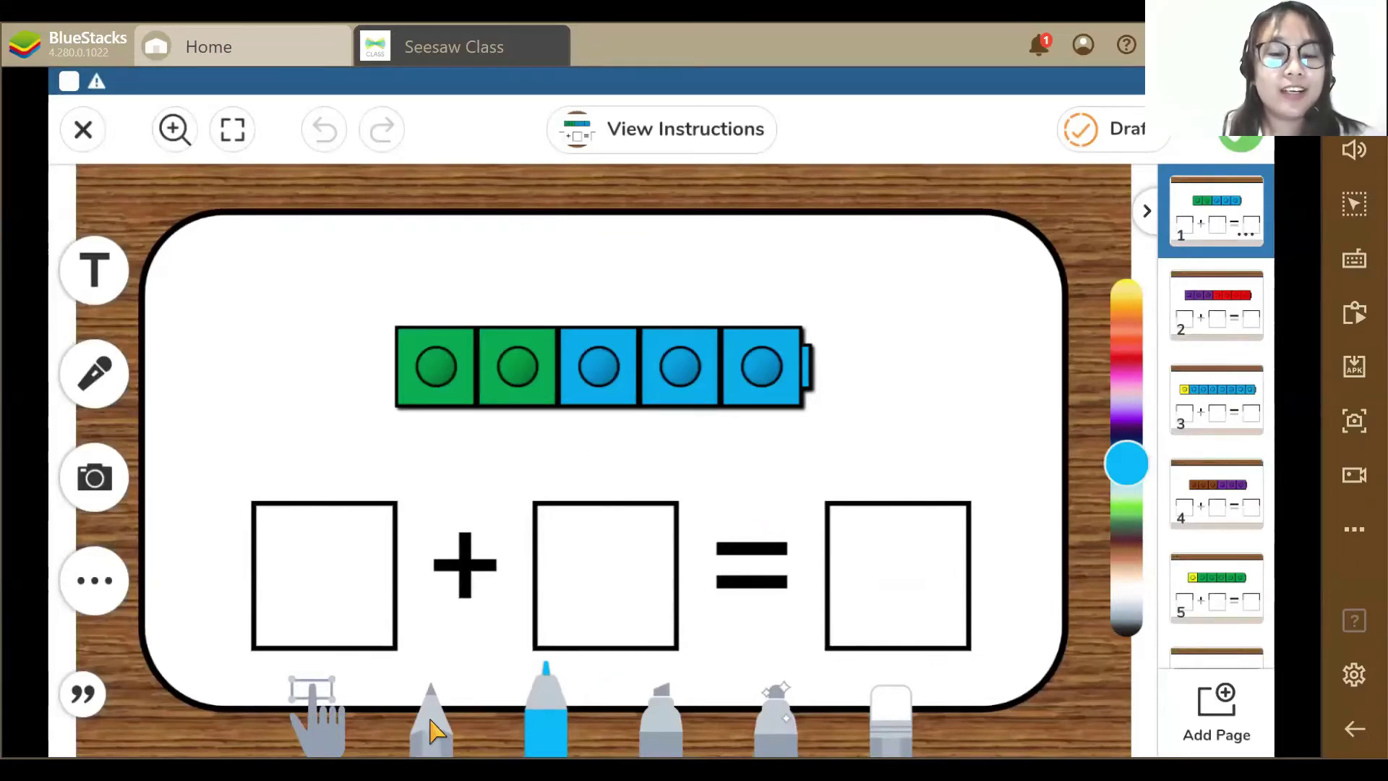
Step: Set the marker to a thin brush size in red
left_click(556, 713)
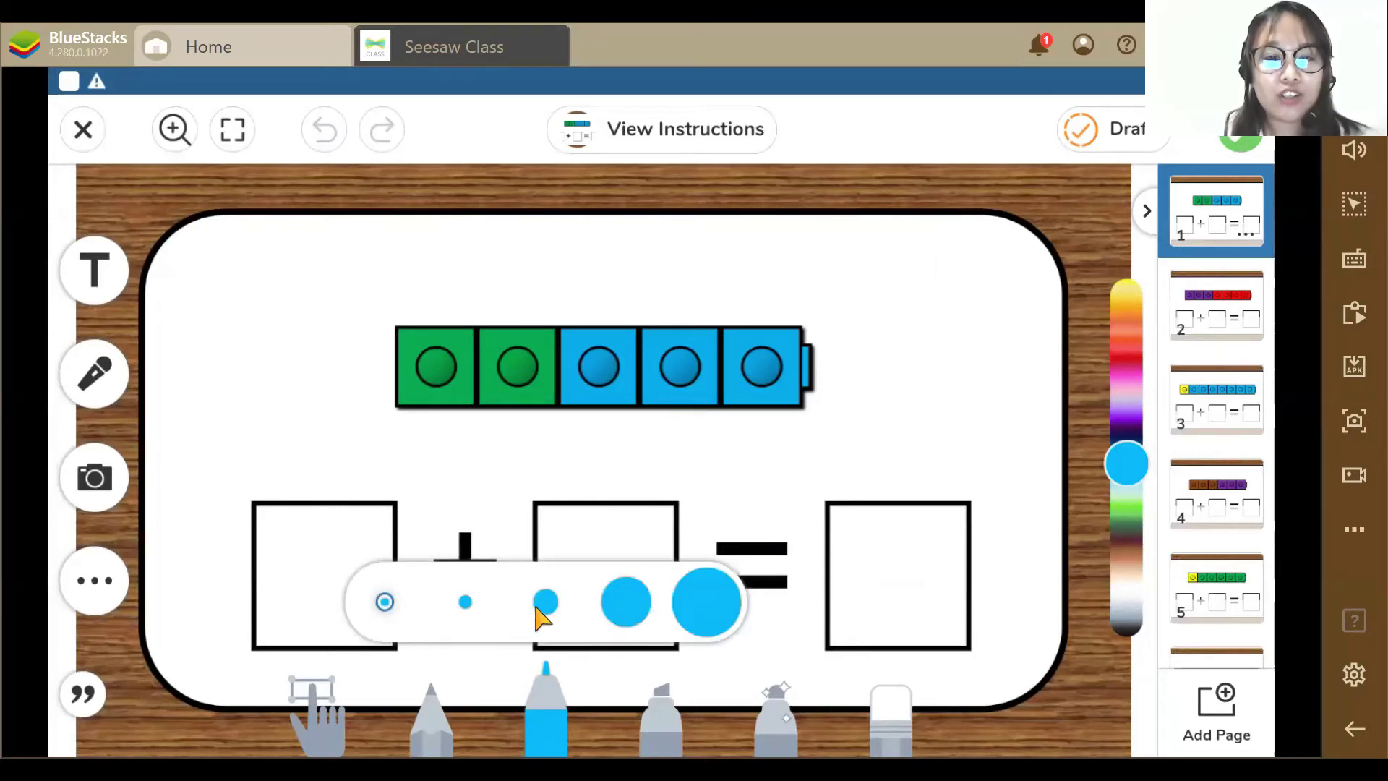
left_click(466, 601)
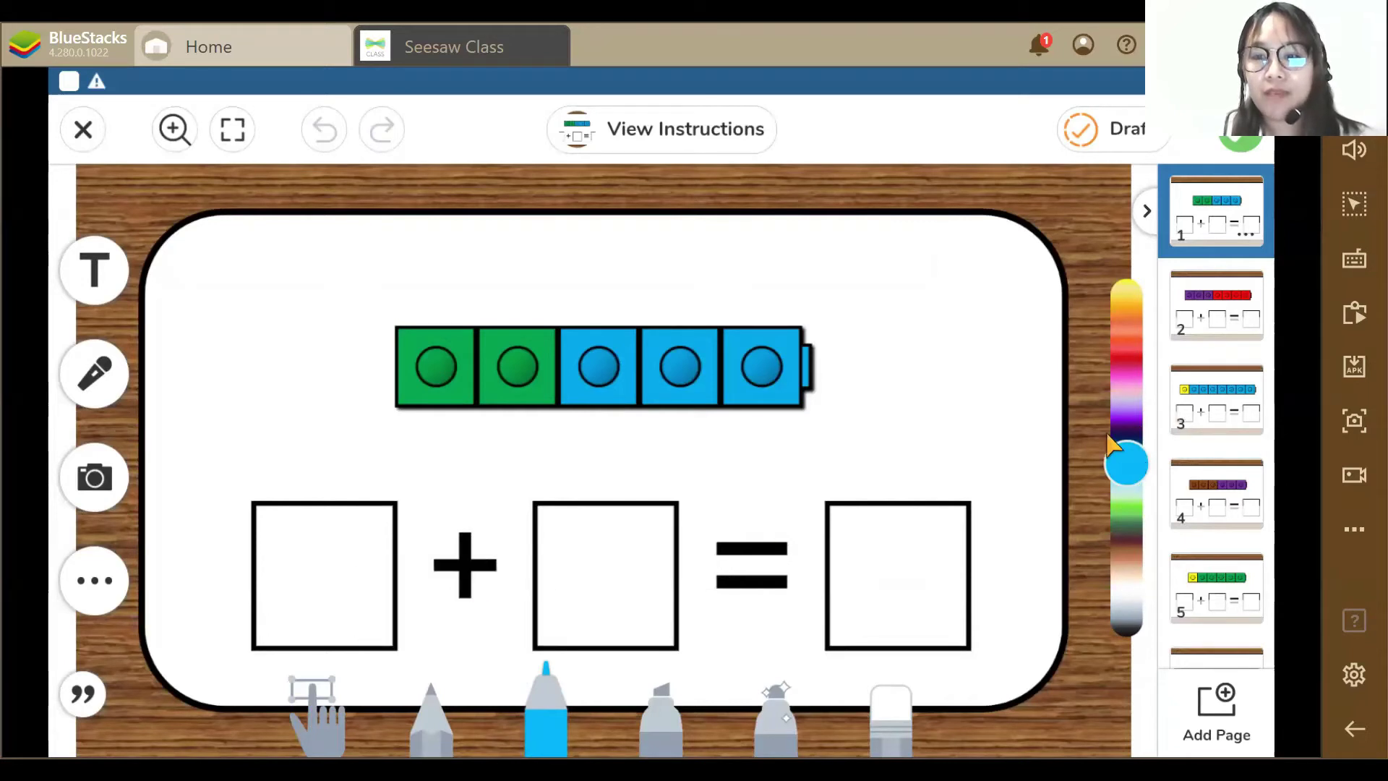
left_click(1127, 343)
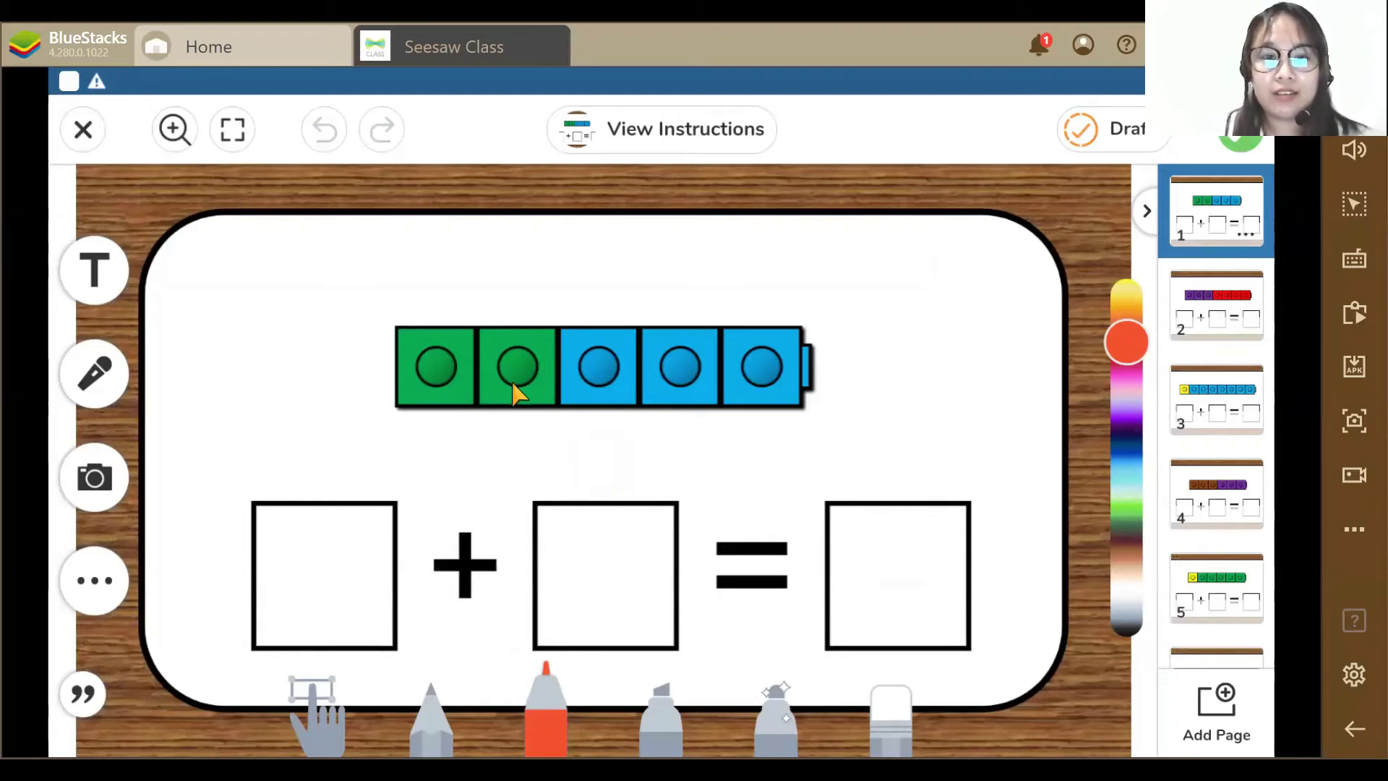
Step: Draw 2, 3 and 5 in page 1's three boxes
mouse_move(322, 542)
left_mouse_down()
mouse_move(354, 547)
mouse_move(310, 610)
mouse_move(362, 619)
left_mouse_up()
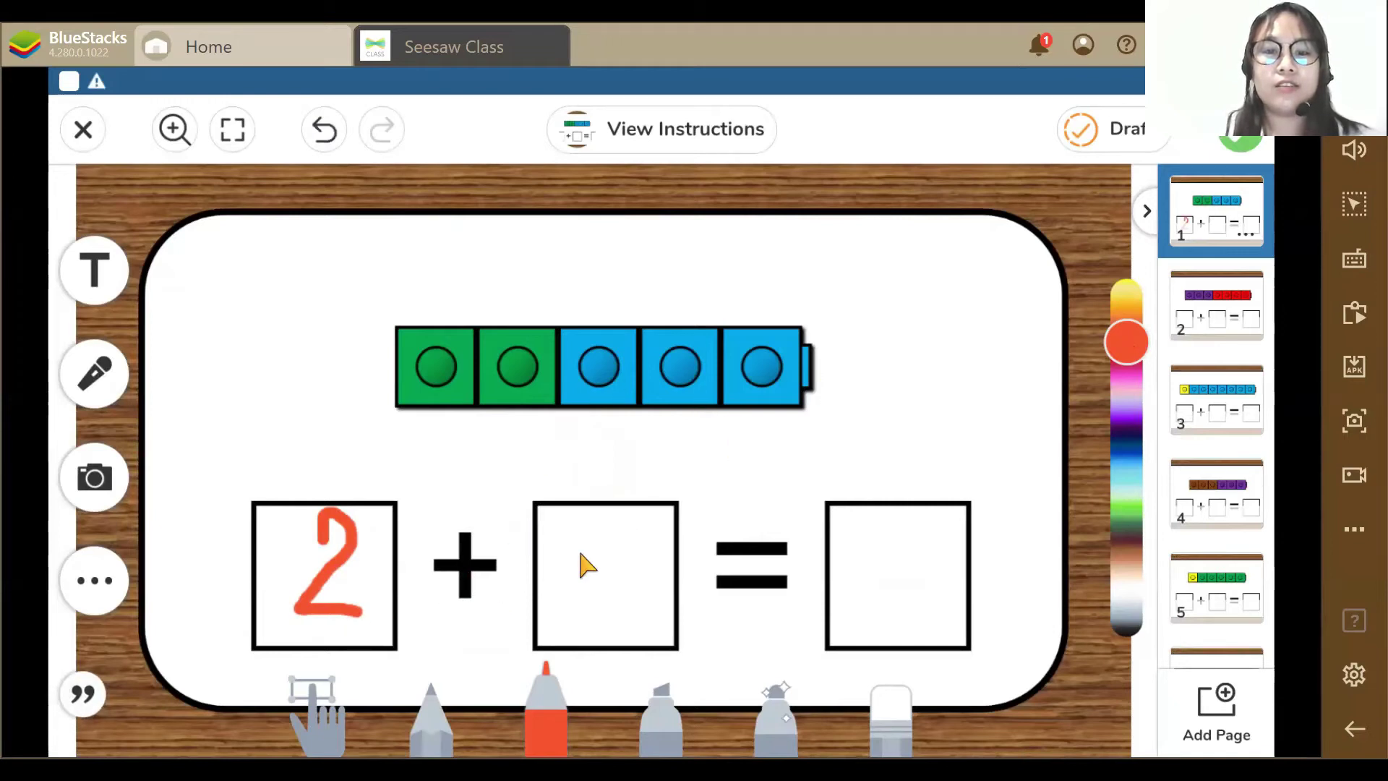
mouse_move(611, 589)
left_mouse_down()
mouse_move(575, 632)
mouse_move(562, 610)
left_mouse_up()
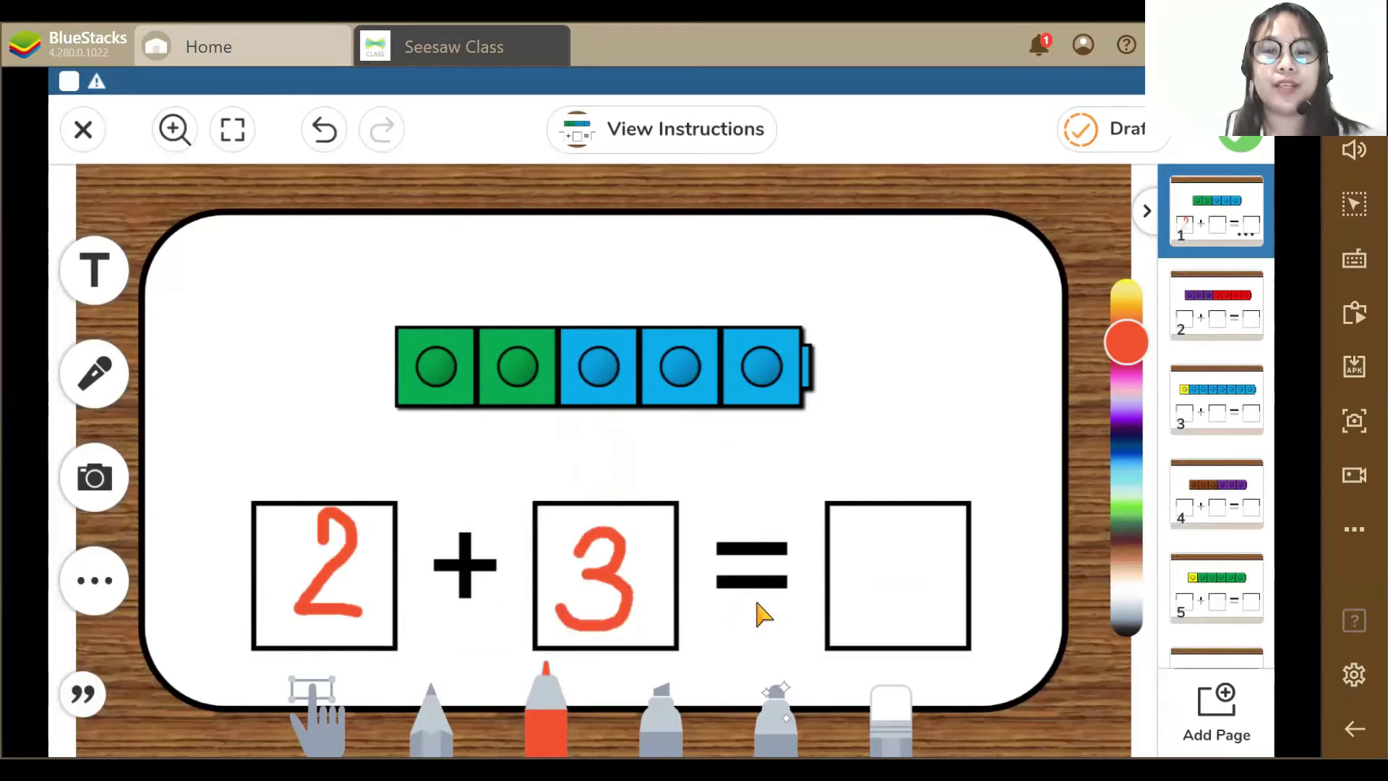
mouse_move(885, 516)
left_mouse_down()
mouse_move(889, 575)
mouse_move(914, 618)
mouse_move(853, 607)
left_mouse_up()
left_click_drag(888, 519, 943, 519)
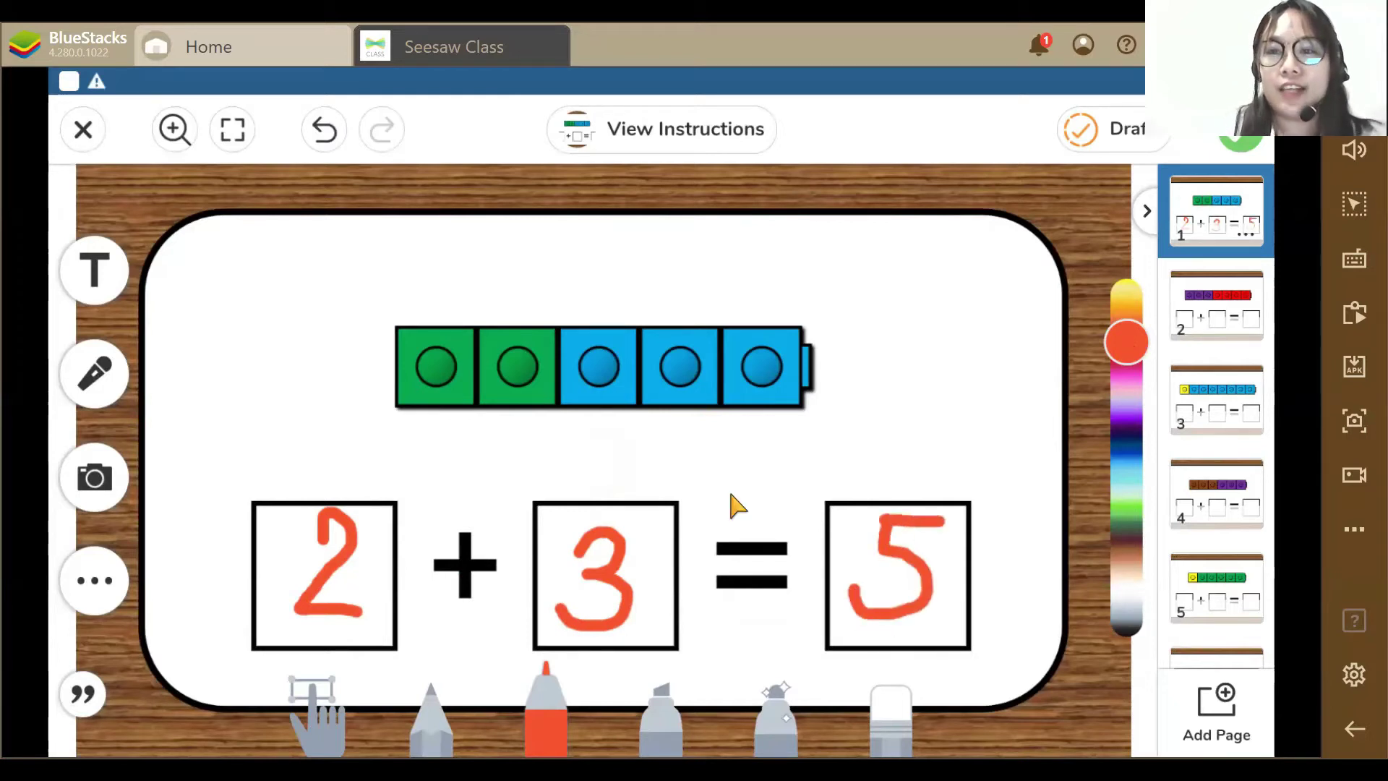
Step: On page 2, draw 3, 4 and 7 in the boxes in red
left_click(1231, 309)
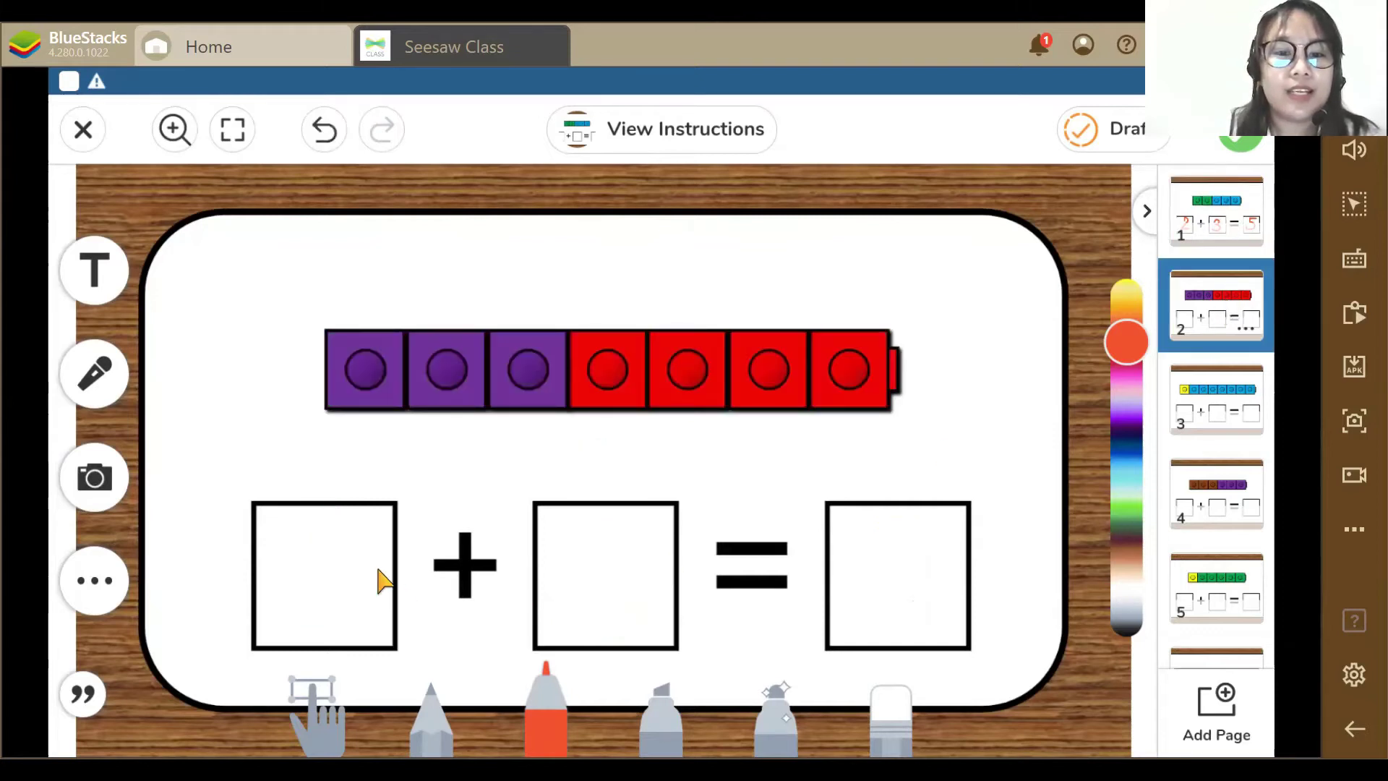
mouse_move(297, 549)
left_mouse_down()
mouse_move(325, 516)
mouse_move(323, 564)
mouse_move(347, 617)
mouse_move(297, 615)
left_mouse_up()
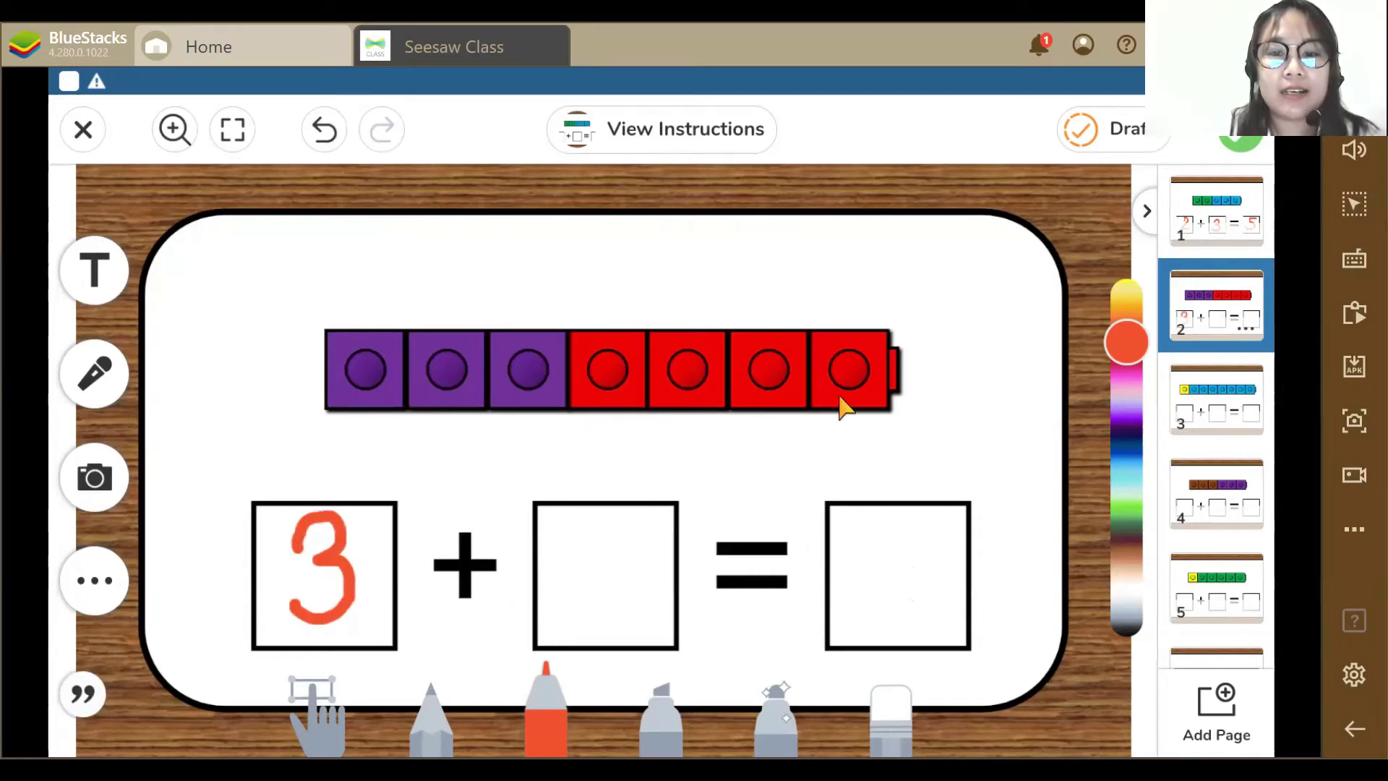
mouse_move(601, 528)
left_mouse_down()
mouse_move(582, 562)
mouse_move(658, 564)
mouse_move(632, 620)
left_mouse_up()
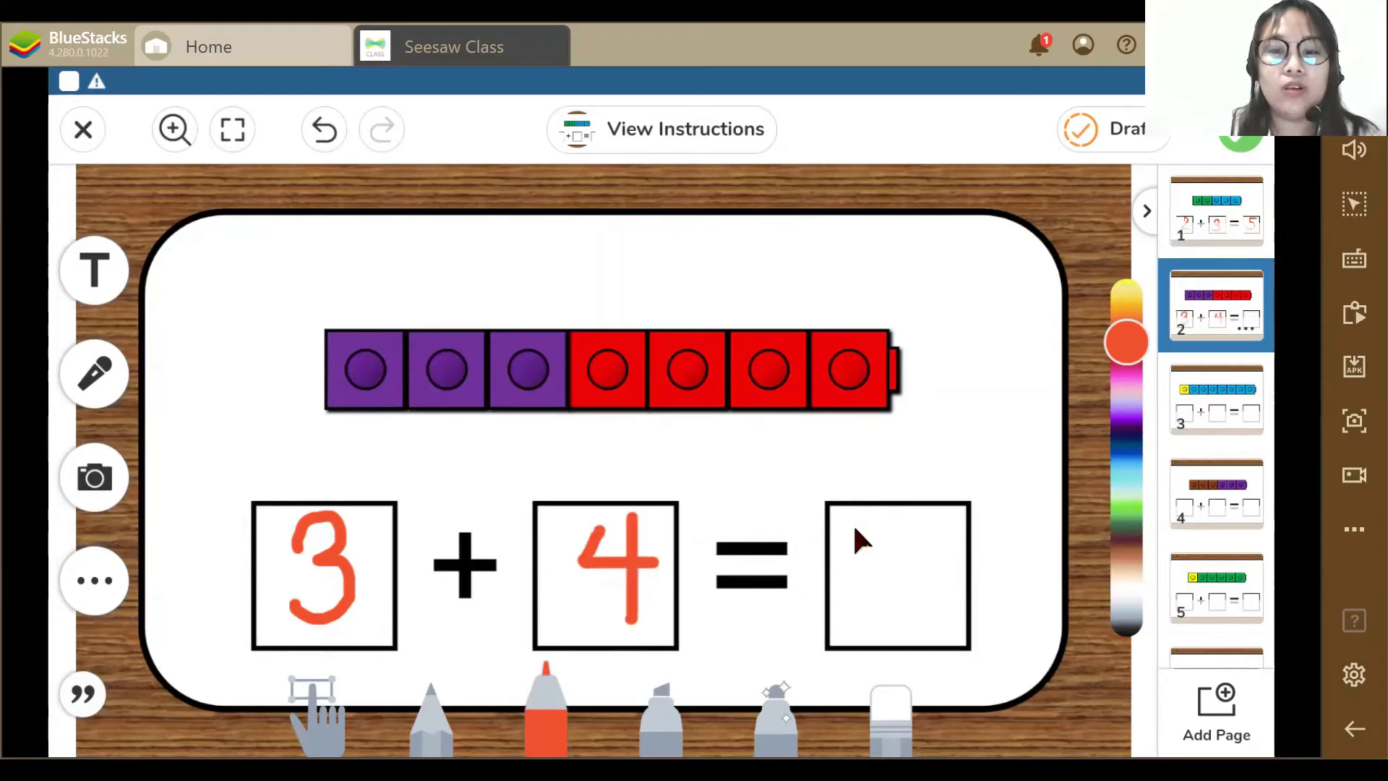
mouse_move(855, 526)
left_mouse_down()
mouse_move(945, 536)
mouse_move(877, 642)
left_mouse_up()
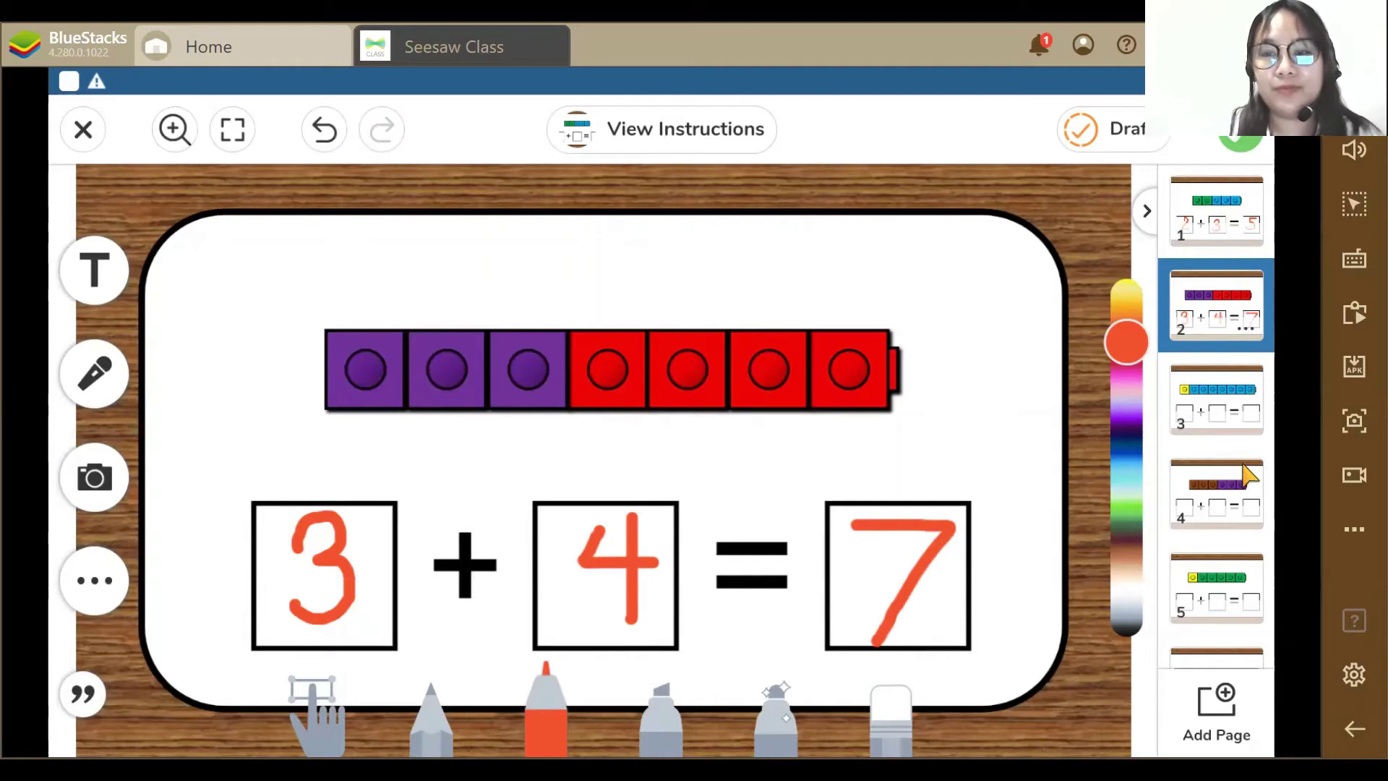
Step: On page 3, draw 1, 7 and 8 in the boxes in red
left_click(1214, 417)
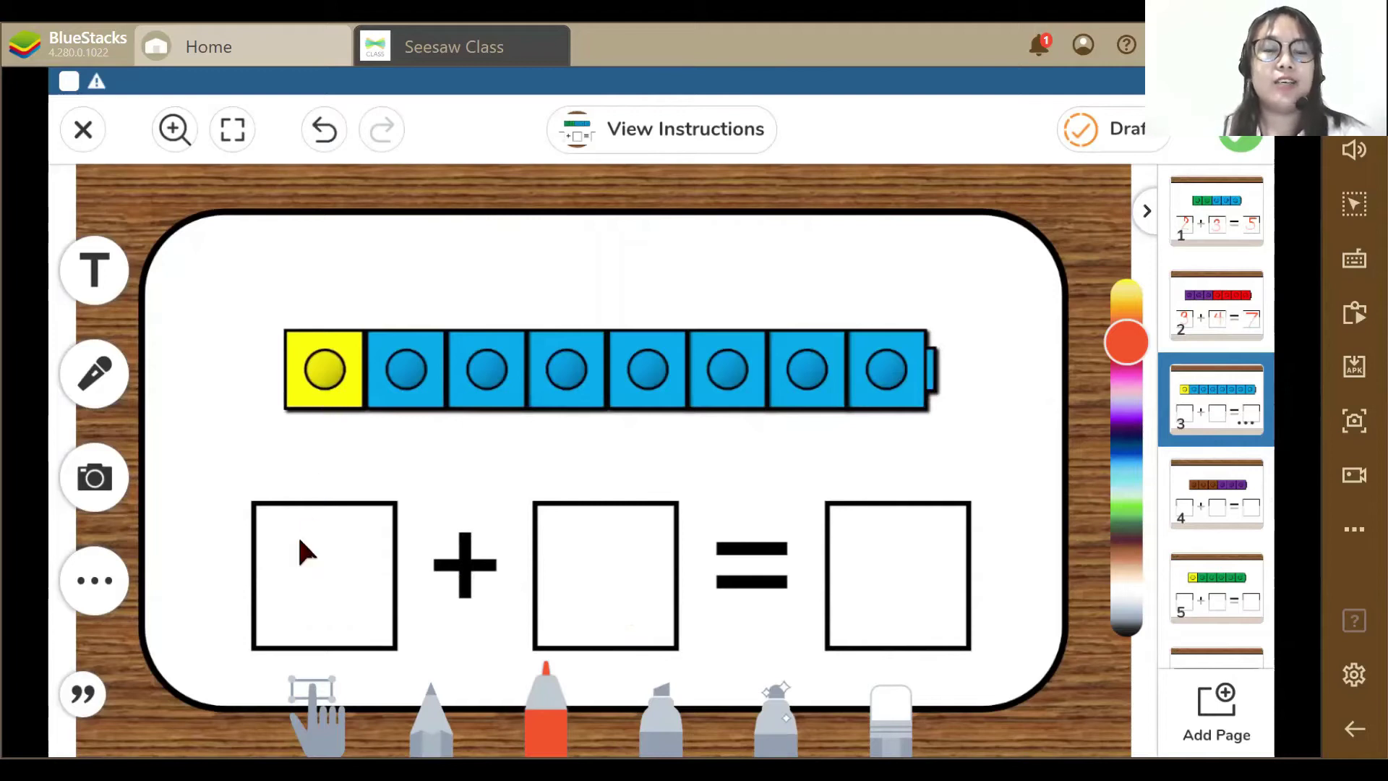
mouse_move(302, 553)
left_mouse_down()
mouse_move(318, 521)
mouse_move(319, 621)
left_mouse_up()
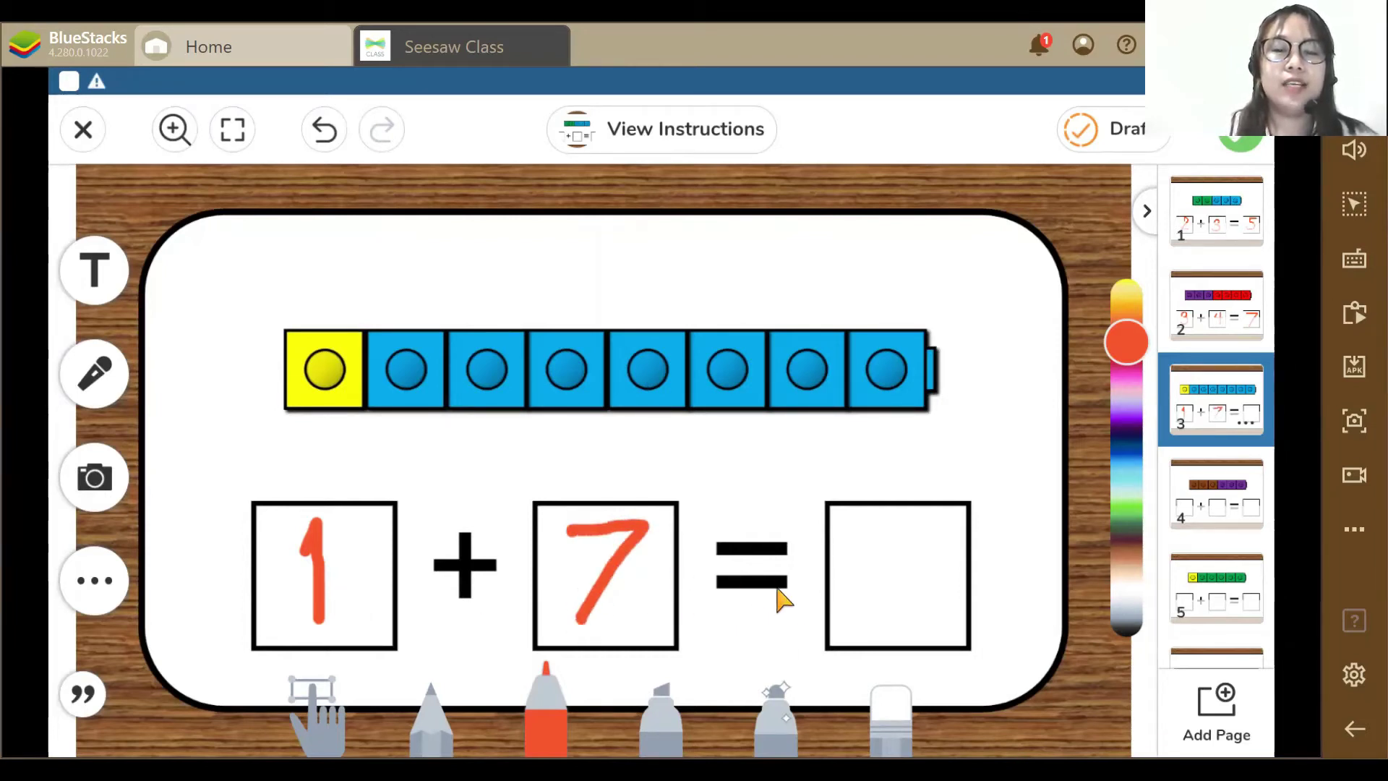
left_click_drag(926, 532, 884, 525)
mouse_move(926, 579)
left_mouse_down()
mouse_move(889, 617)
mouse_move(914, 532)
left_mouse_up()
Step: On page 4, draw 3, 3 and 6 in the boxes in red
left_click(1220, 488)
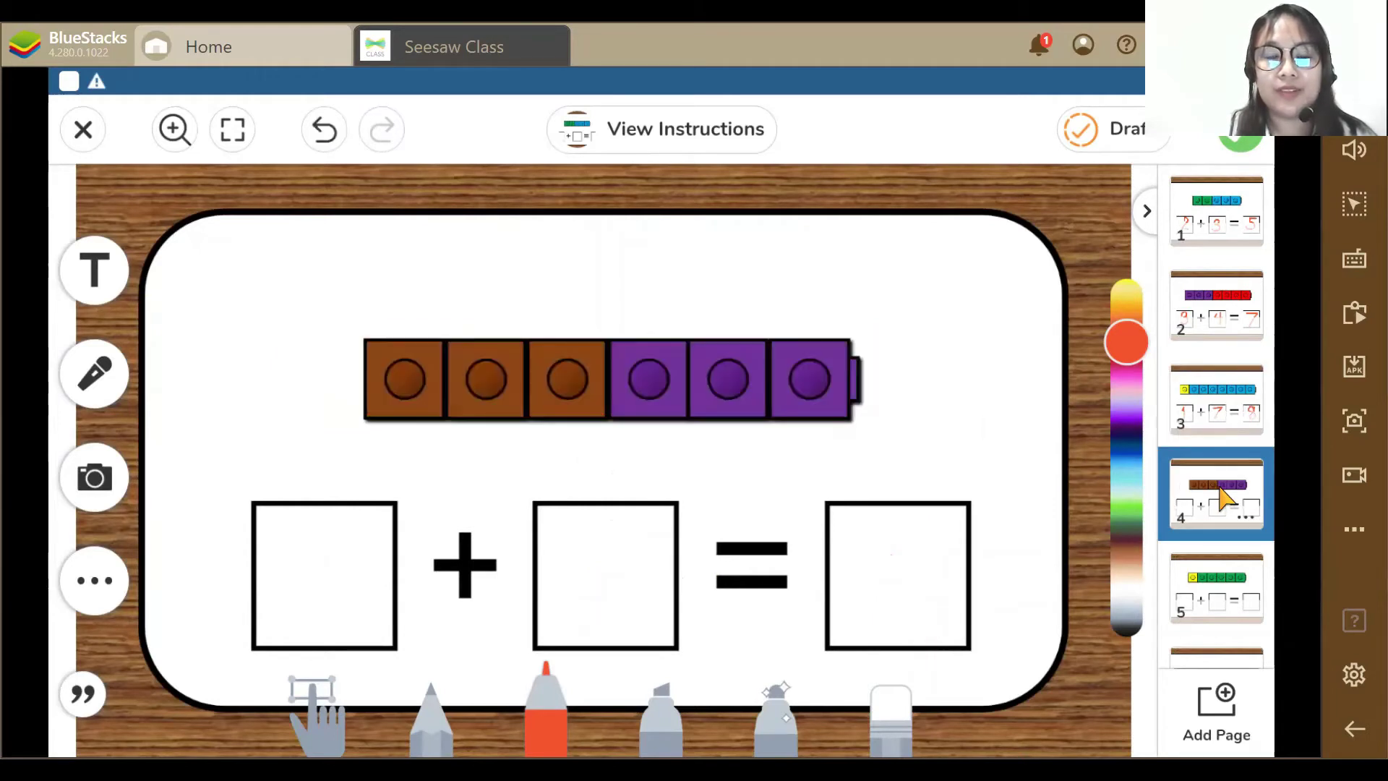
left_click(313, 551)
mouse_move(318, 553)
left_mouse_down()
mouse_move(350, 576)
mouse_move(355, 606)
mouse_move(300, 618)
left_mouse_up()
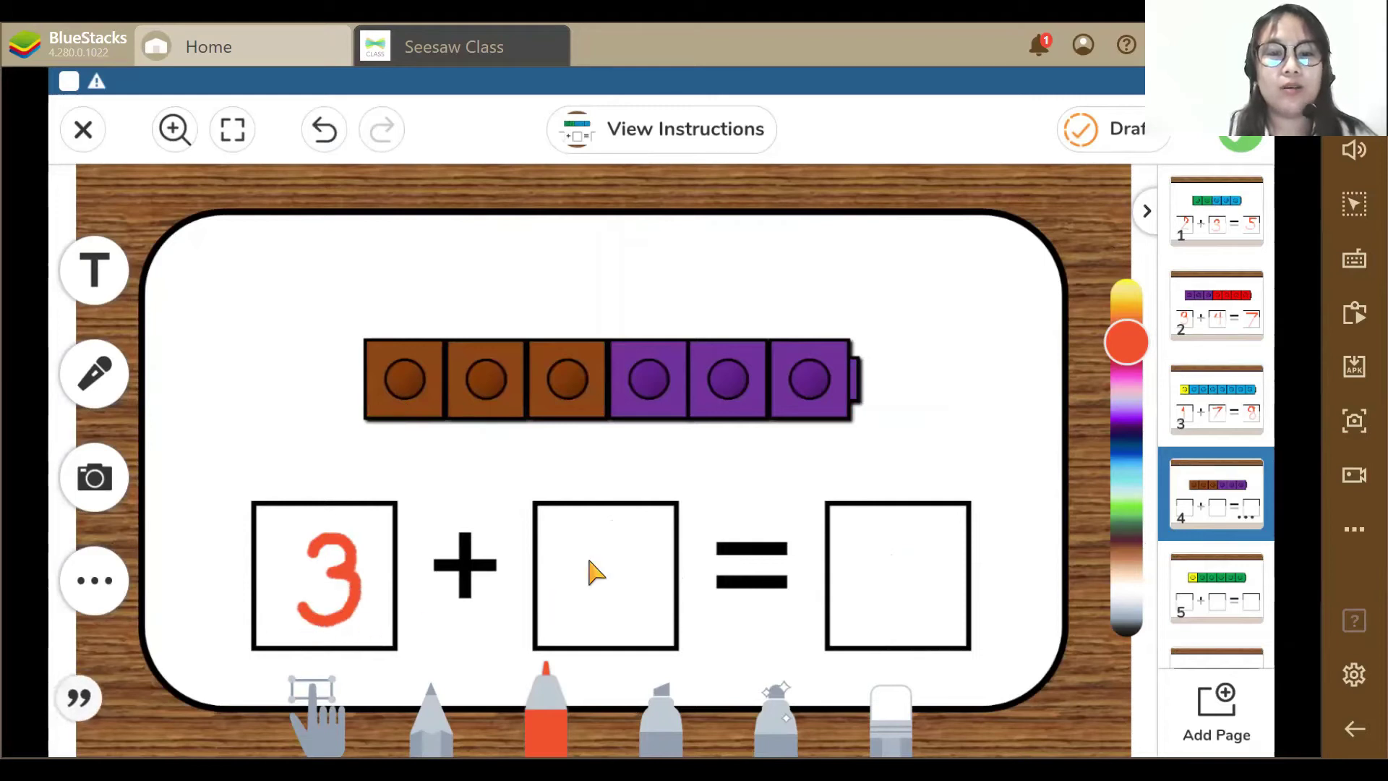
left_click_drag(574, 558, 593, 536)
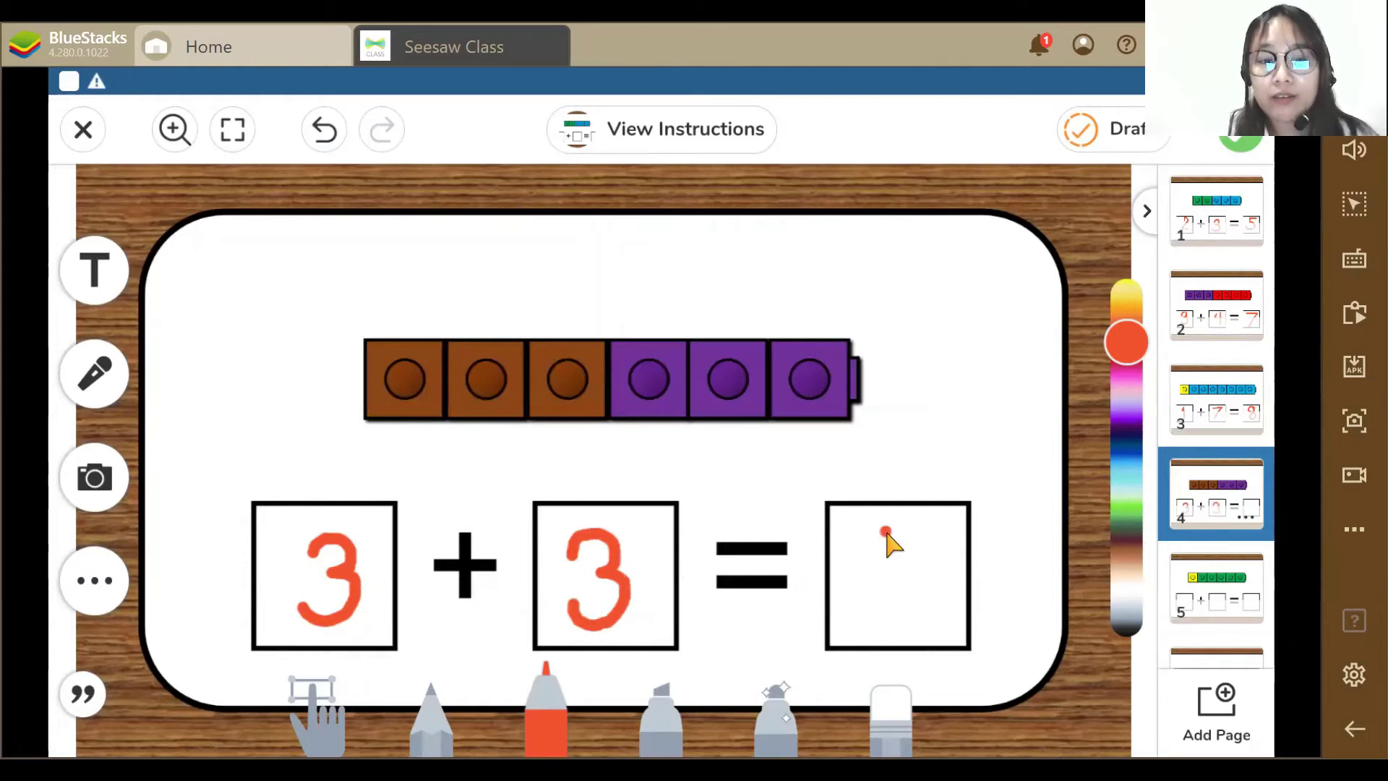
mouse_move(885, 531)
left_mouse_down()
mouse_move(893, 627)
mouse_move(896, 587)
mouse_move(928, 581)
left_mouse_up()
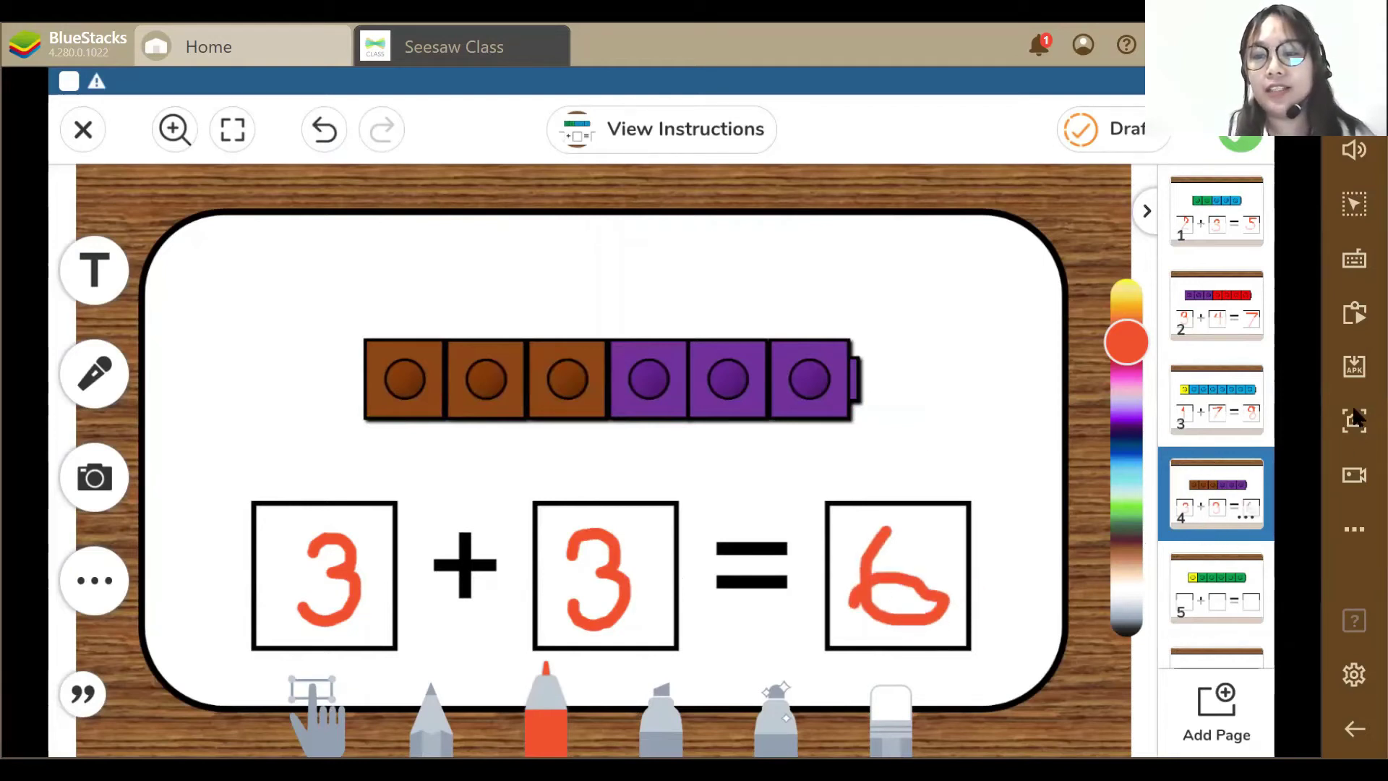
Step: On page 5, draw 1, 5 and 6 in the boxes in red
left_click(1206, 596)
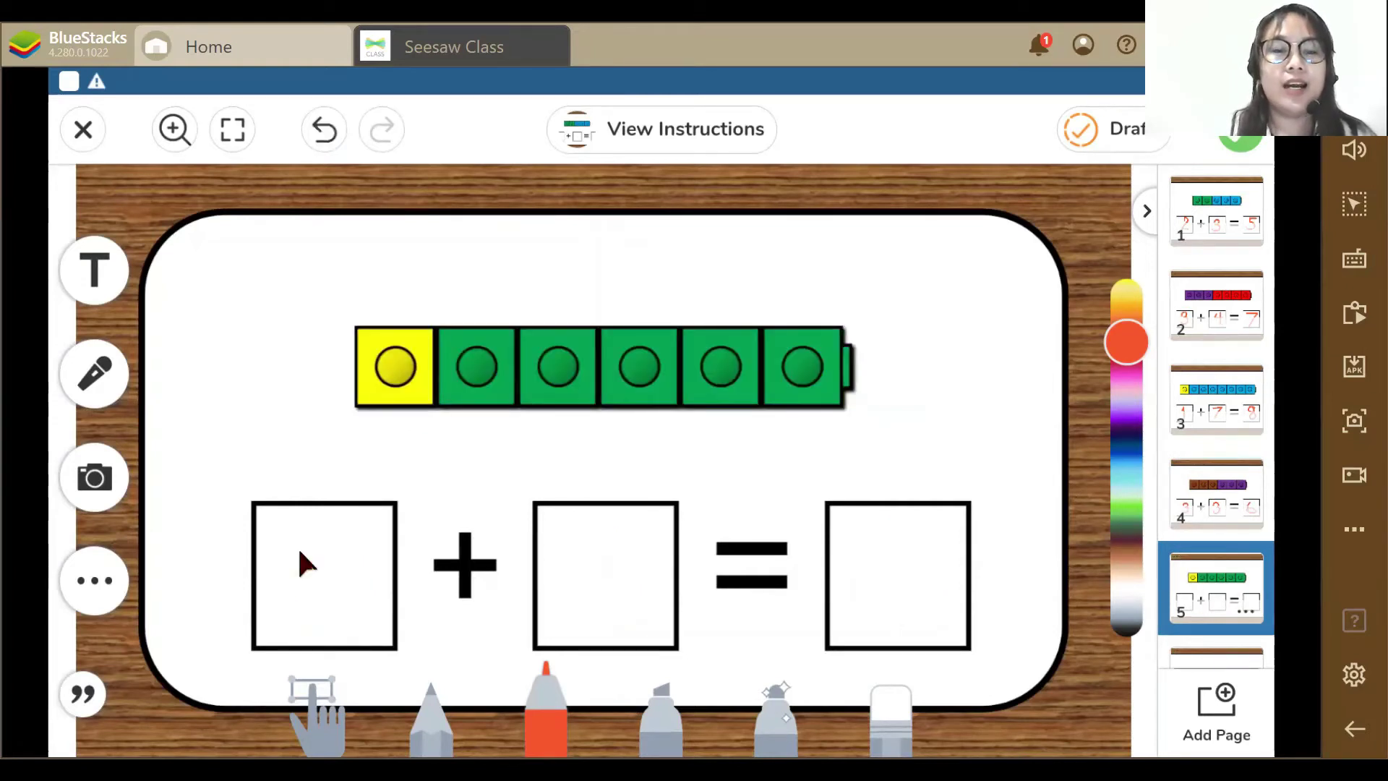
mouse_move(297, 545)
left_mouse_down()
mouse_move(315, 536)
mouse_move(322, 629)
left_mouse_up()
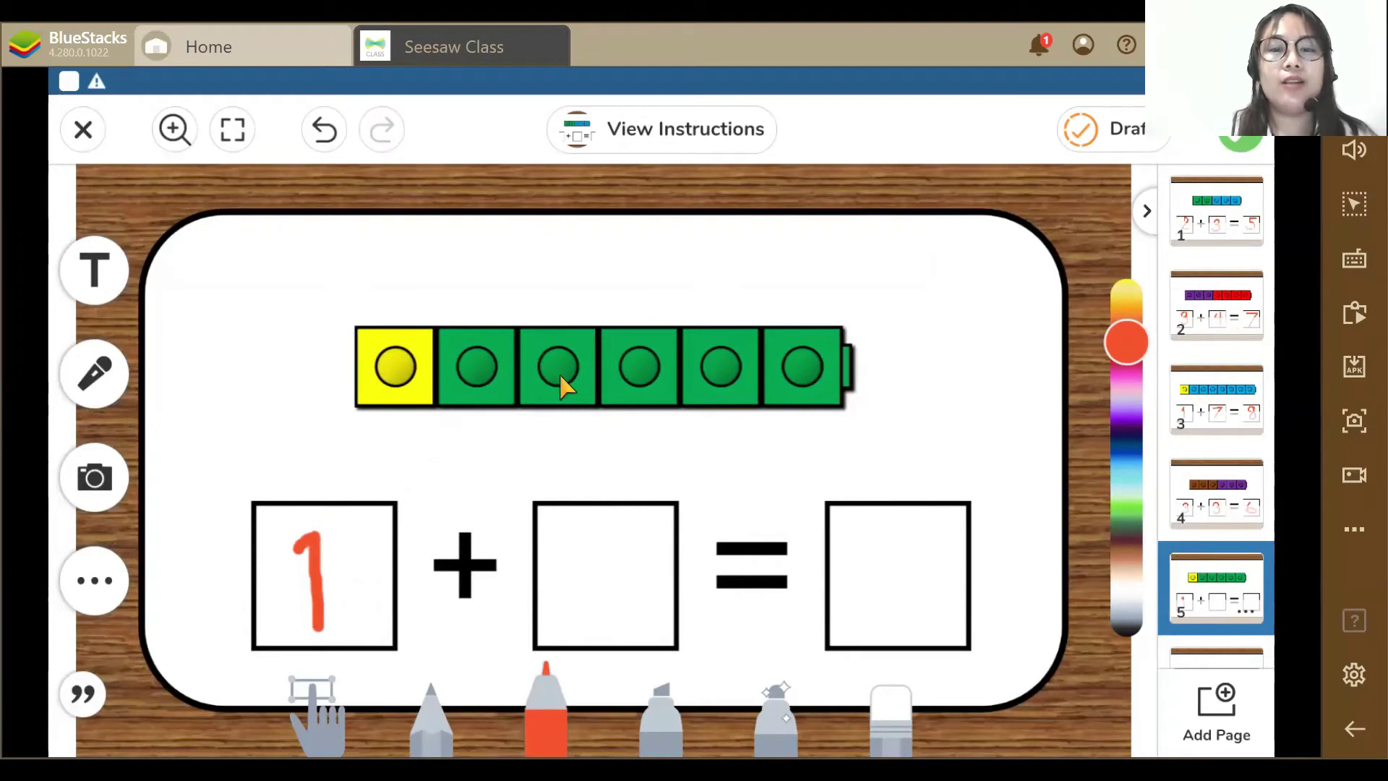
left_click_drag(574, 534, 566, 616)
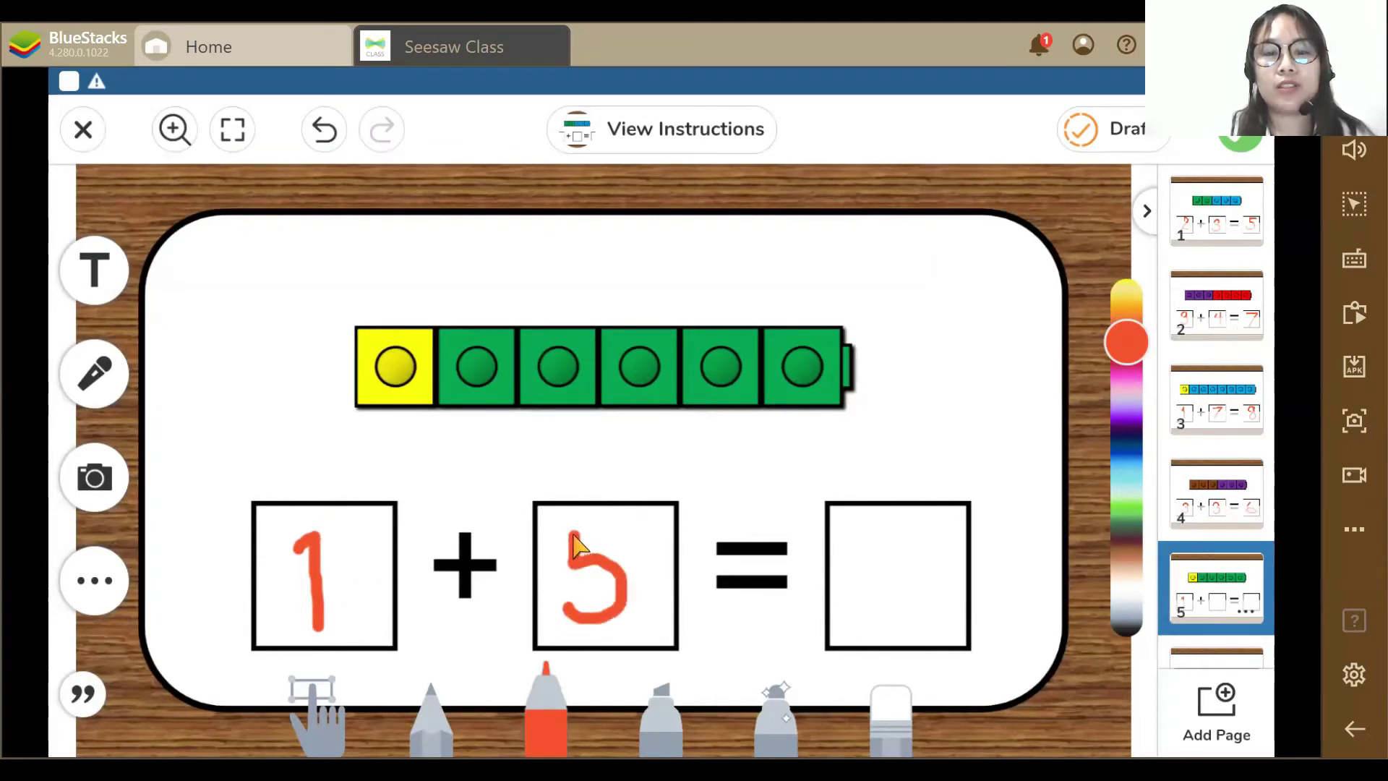
left_click_drag(571, 533, 630, 532)
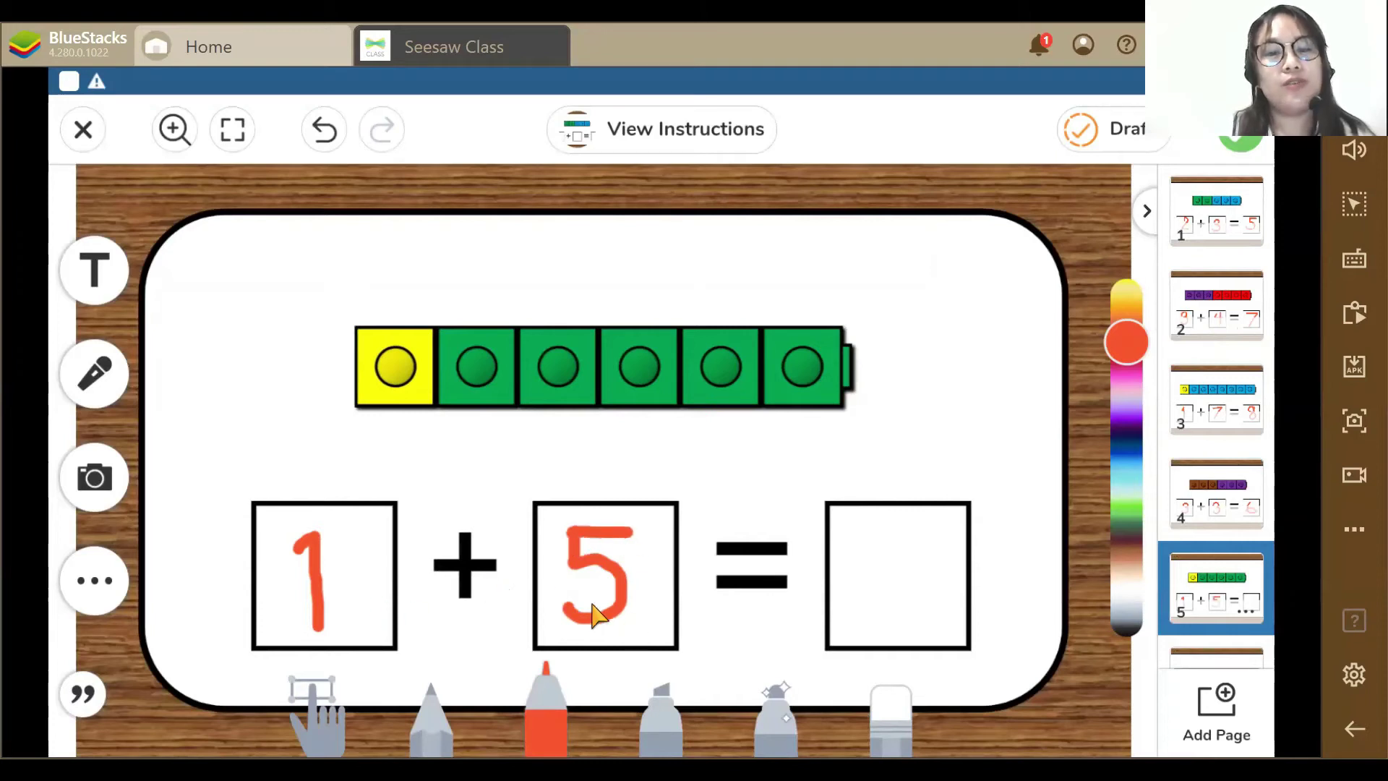
mouse_move(916, 546)
left_mouse_down()
mouse_move(904, 545)
mouse_move(882, 626)
mouse_move(920, 604)
mouse_move(883, 618)
left_mouse_up()
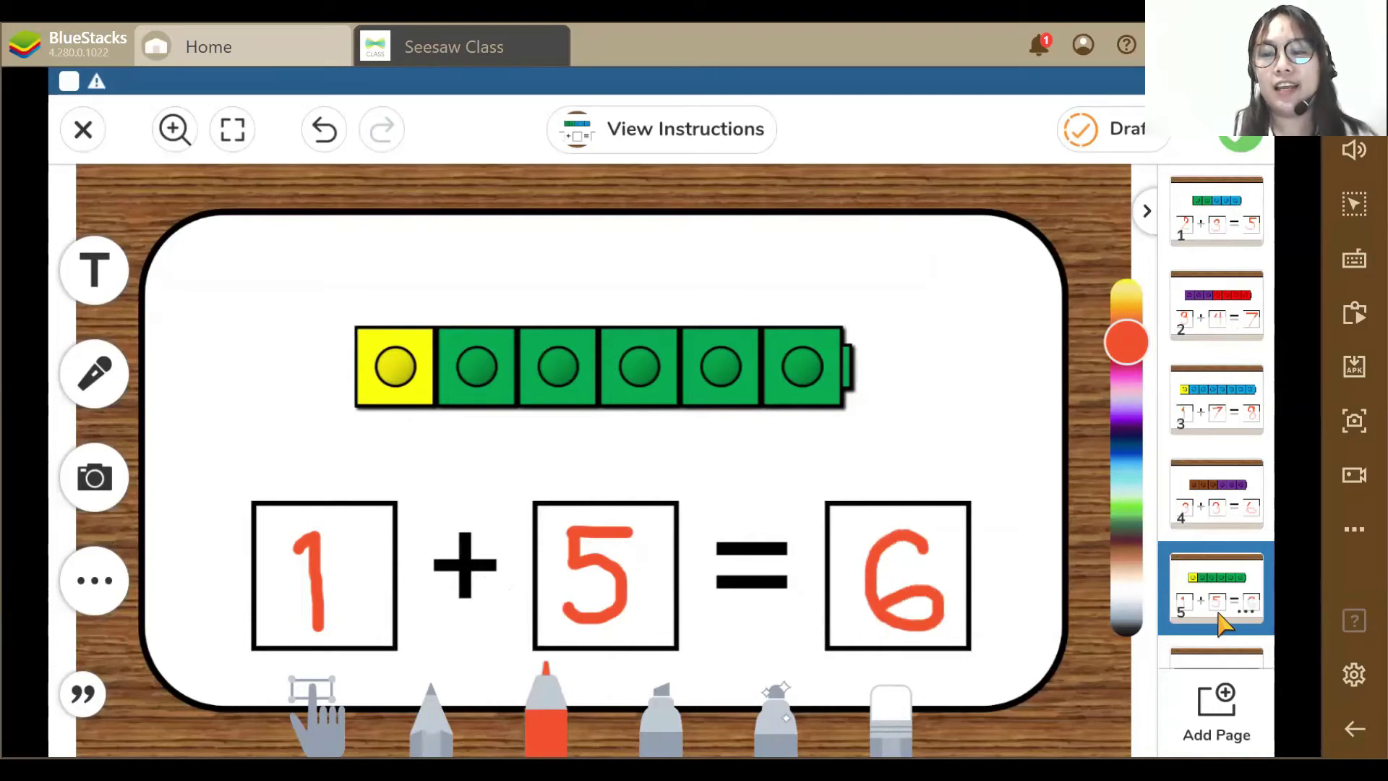
scroll(1222, 623, "down", 3)
Step: On page 6, draw 5, 4 and 9 in the boxes in red
left_click(1199, 471)
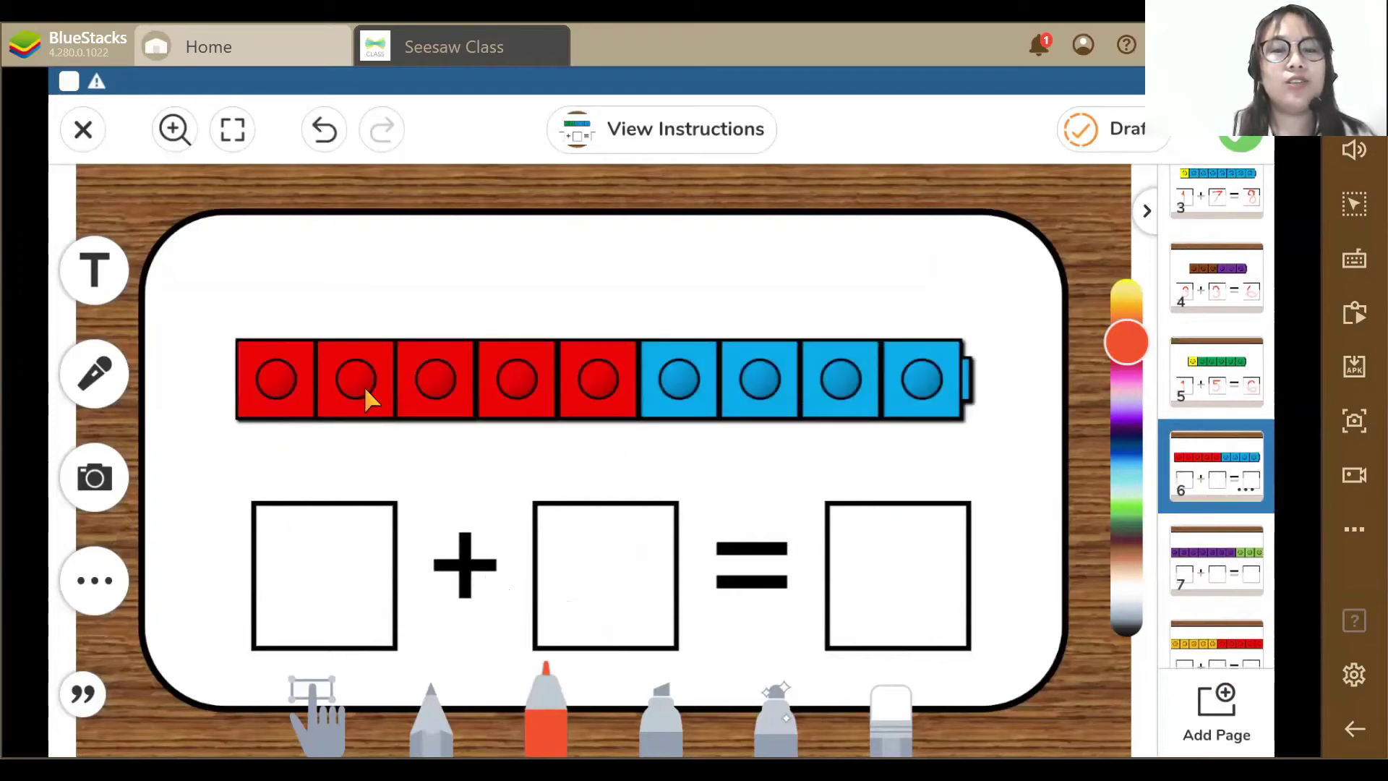
mouse_move(297, 532)
left_mouse_down()
mouse_move(300, 573)
mouse_move(336, 583)
mouse_move(311, 618)
mouse_move(279, 611)
left_mouse_up()
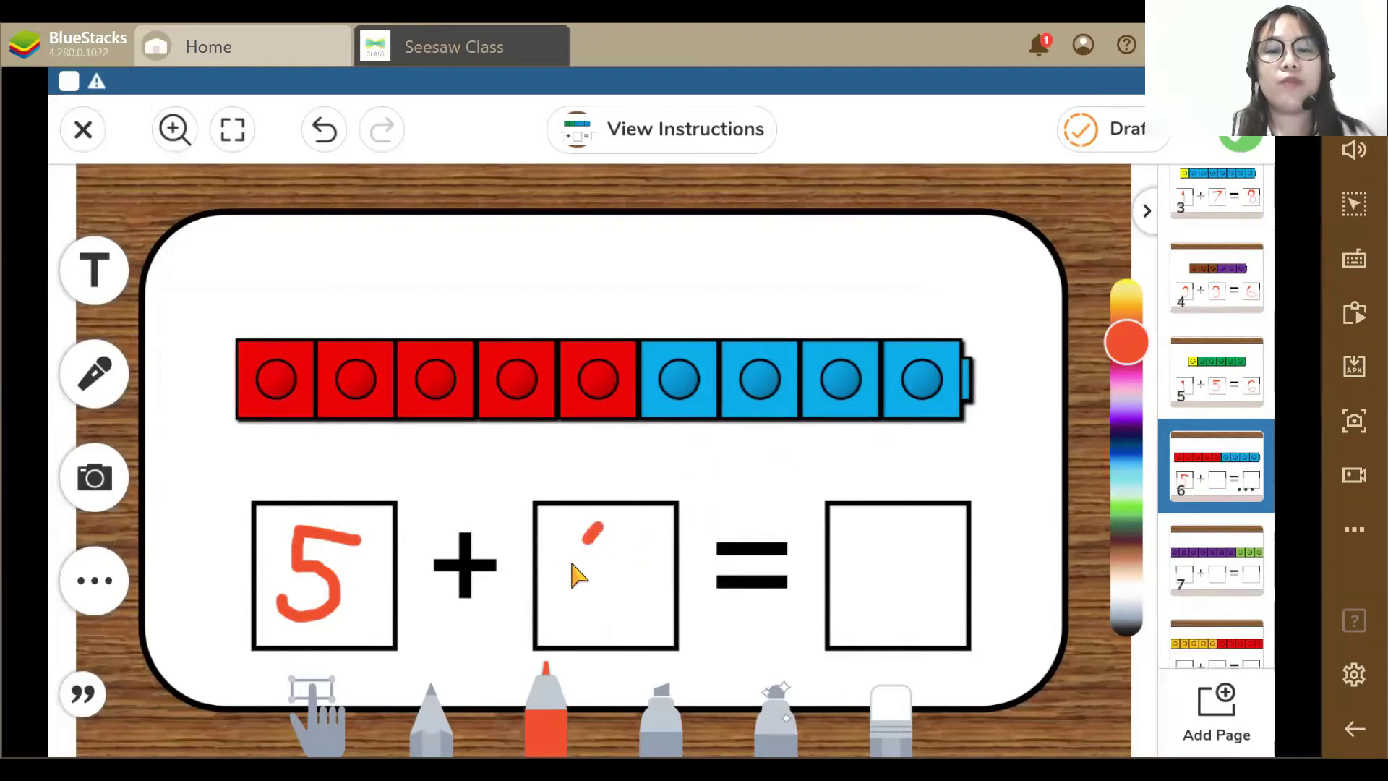
left_click_drag(571, 564, 630, 575)
left_click_drag(621, 518, 618, 620)
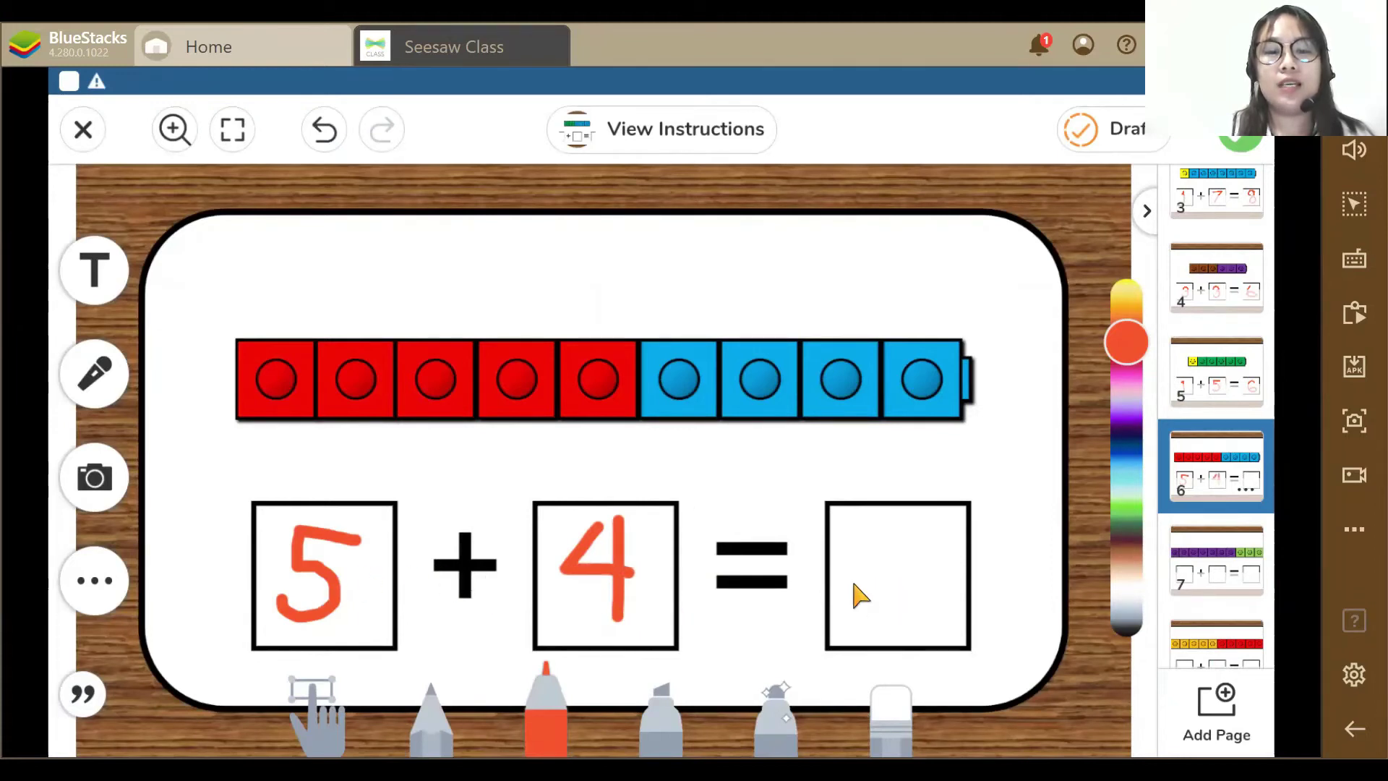
mouse_move(920, 543)
left_mouse_down()
mouse_move(867, 551)
mouse_move(920, 563)
mouse_move(920, 623)
left_mouse_up()
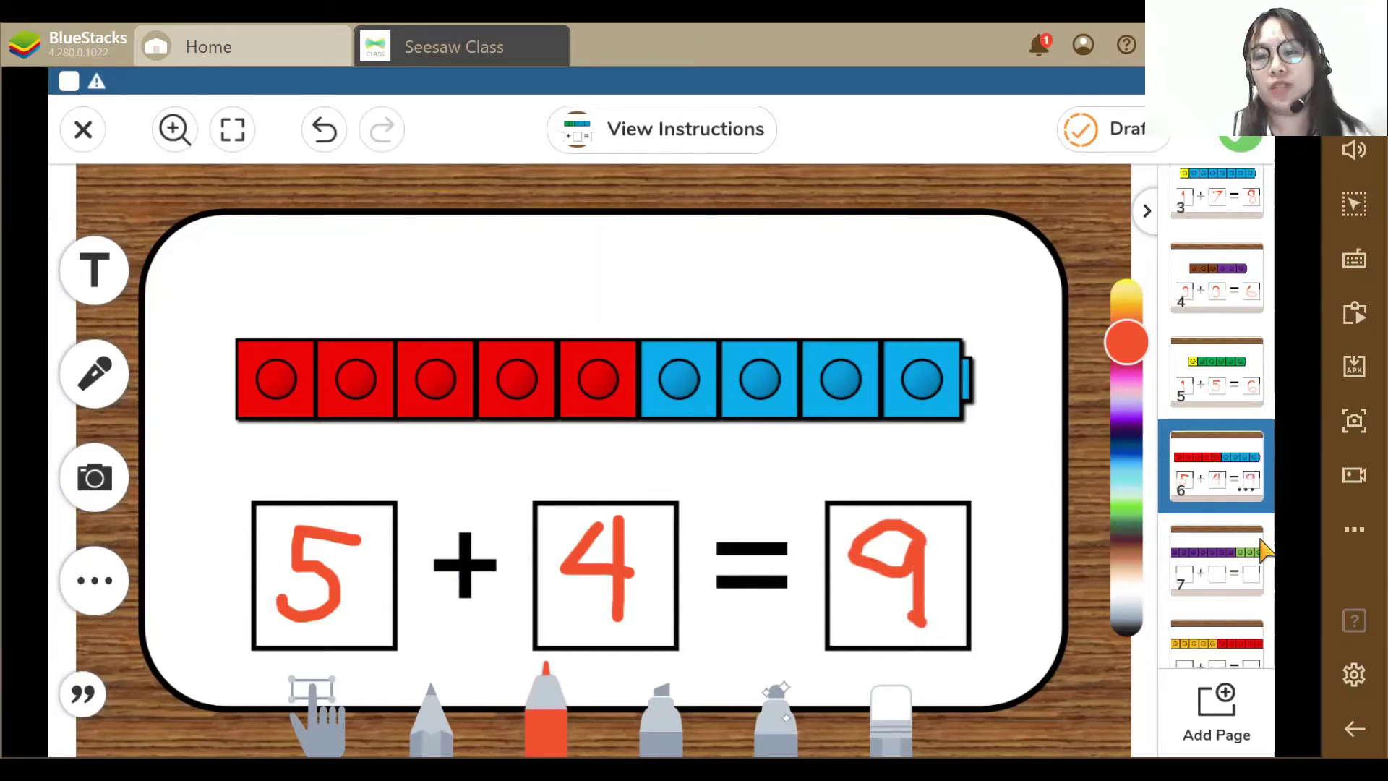
Step: On page 7, draw 7, 3 and 10 in the boxes in red
left_click(1214, 579)
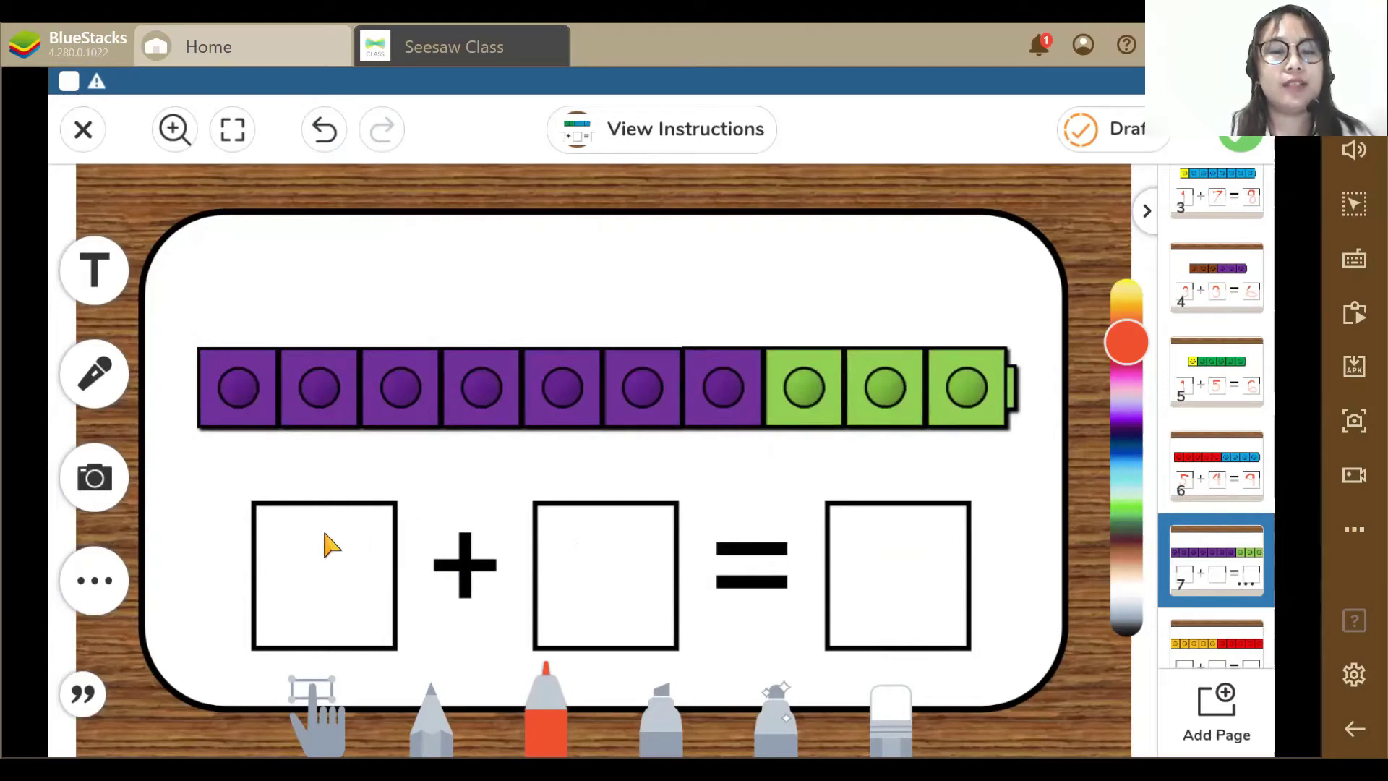
mouse_move(290, 526)
left_mouse_down()
mouse_move(362, 533)
mouse_move(291, 639)
left_mouse_up()
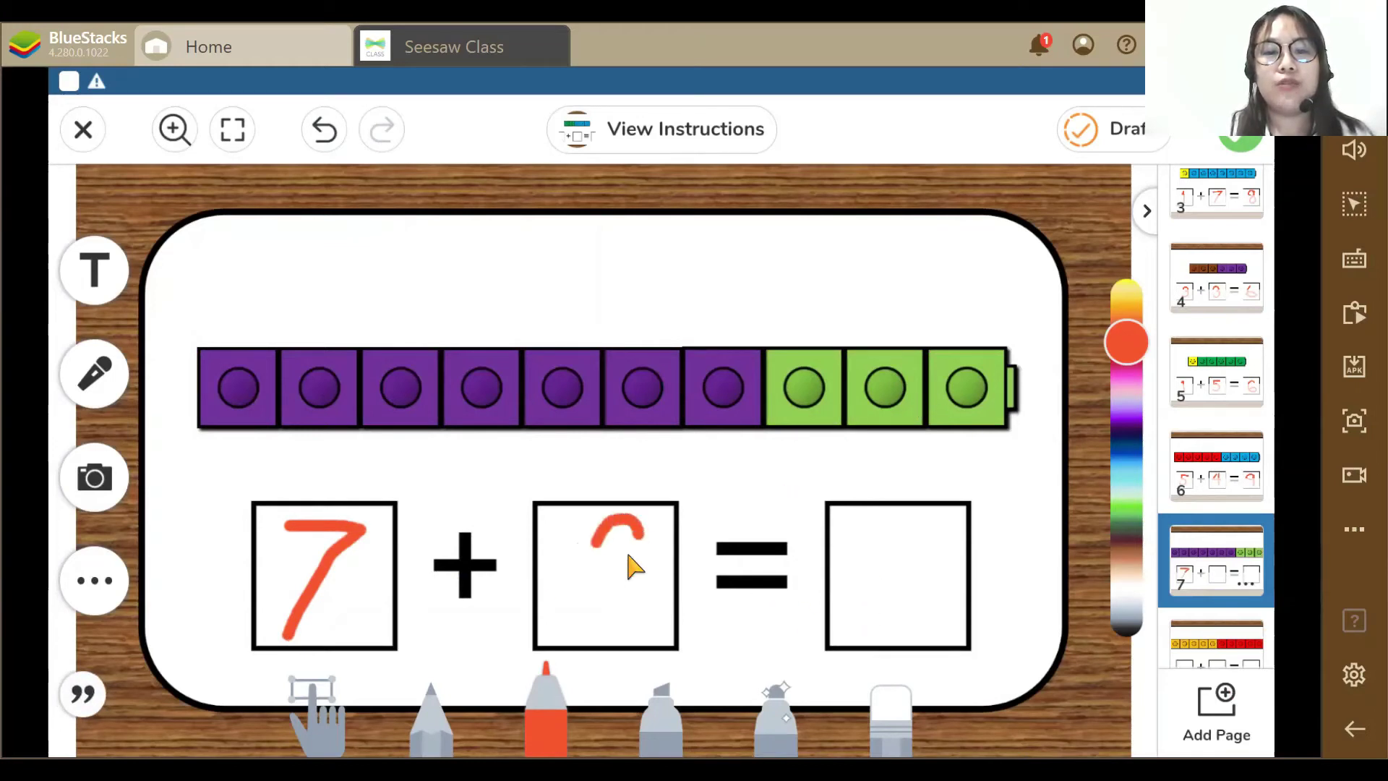
left_click_drag(648, 604, 576, 618)
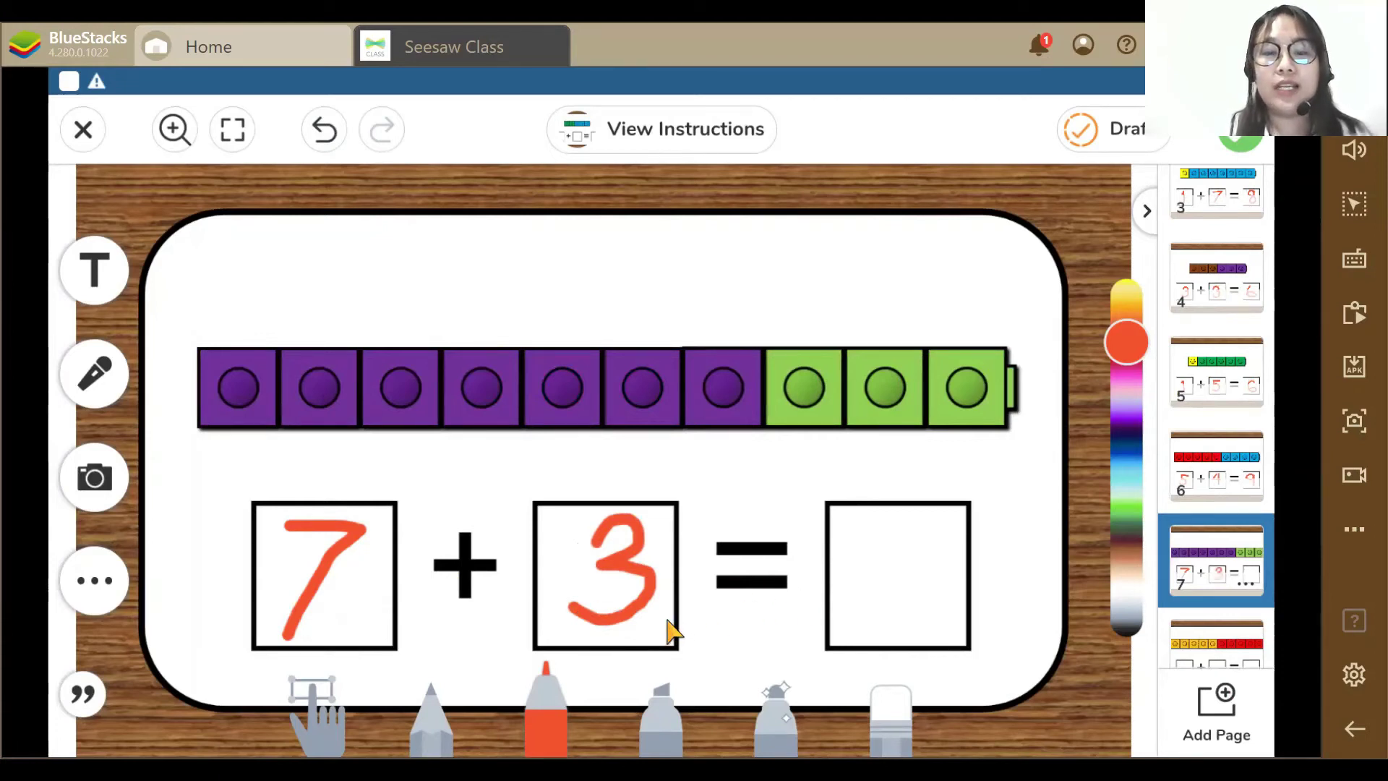
left_click_drag(865, 516, 878, 628)
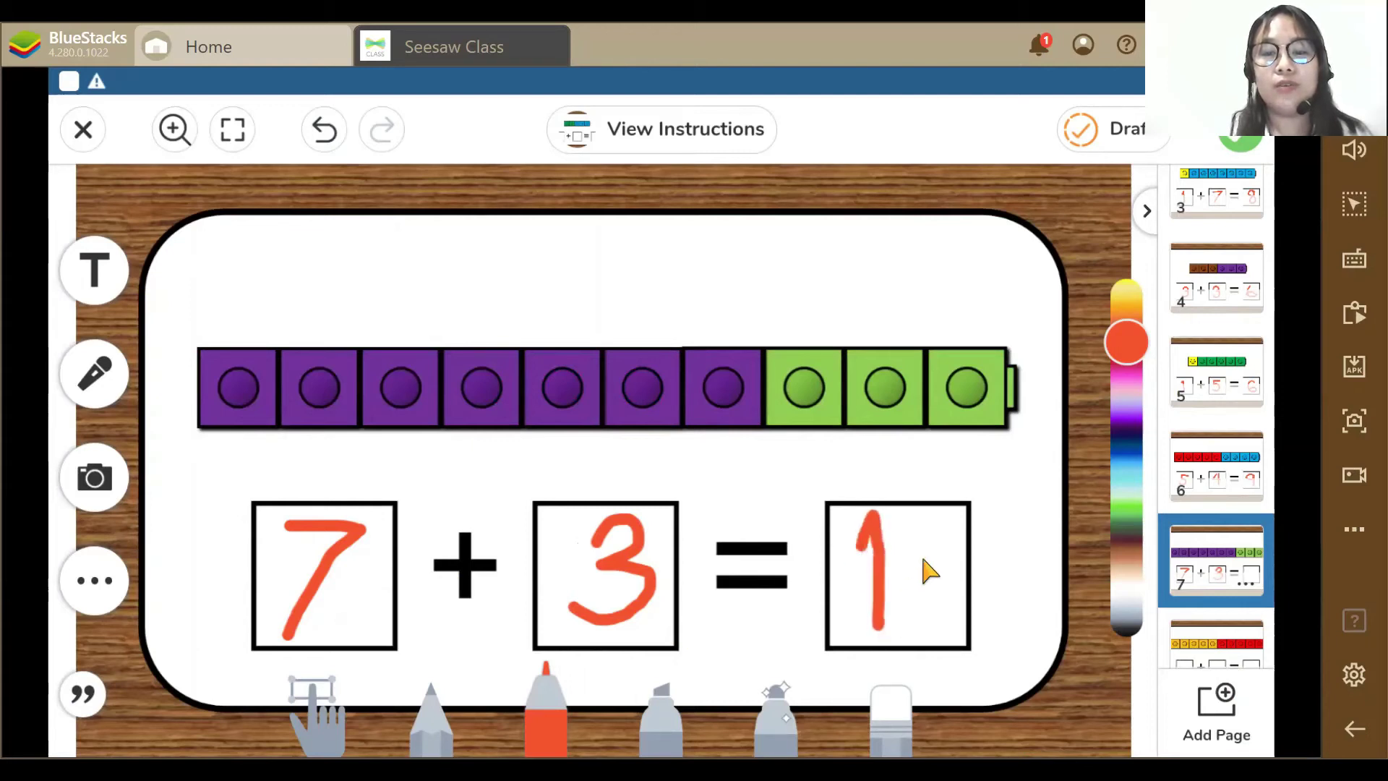
left_click_drag(959, 533, 913, 535)
left_click_drag(949, 622, 955, 538)
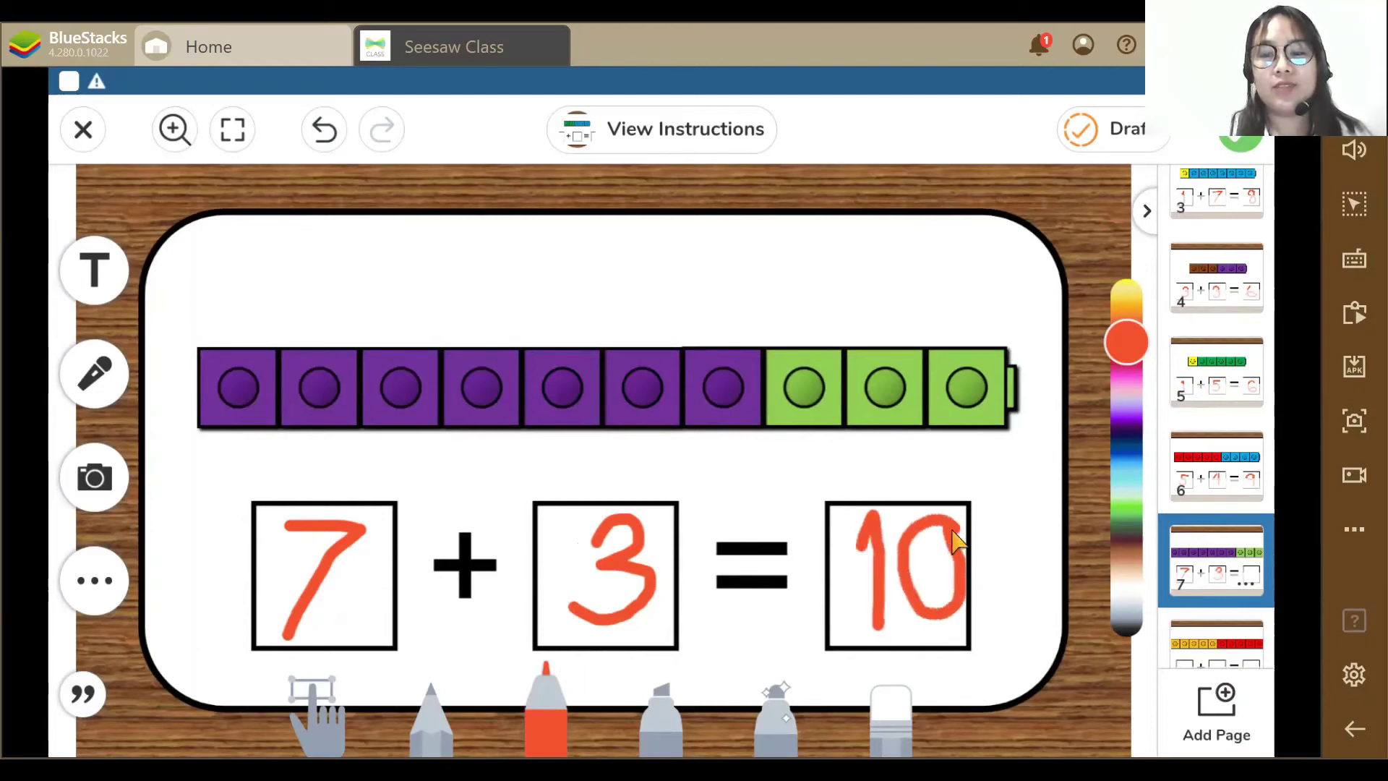
scroll(1240, 594, "down", 3)
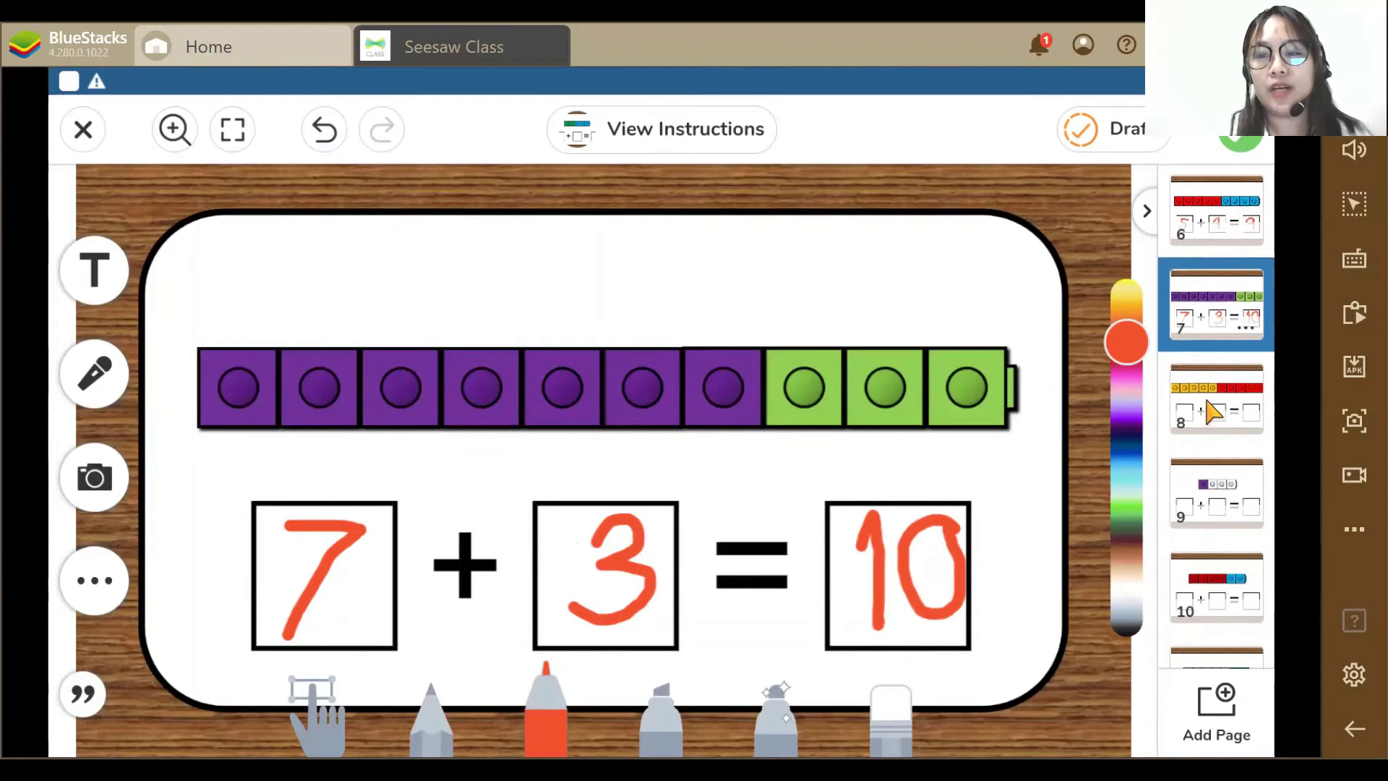
Step: On page 8, draw 5, 5 and 10 in the boxes in red
left_click(1208, 404)
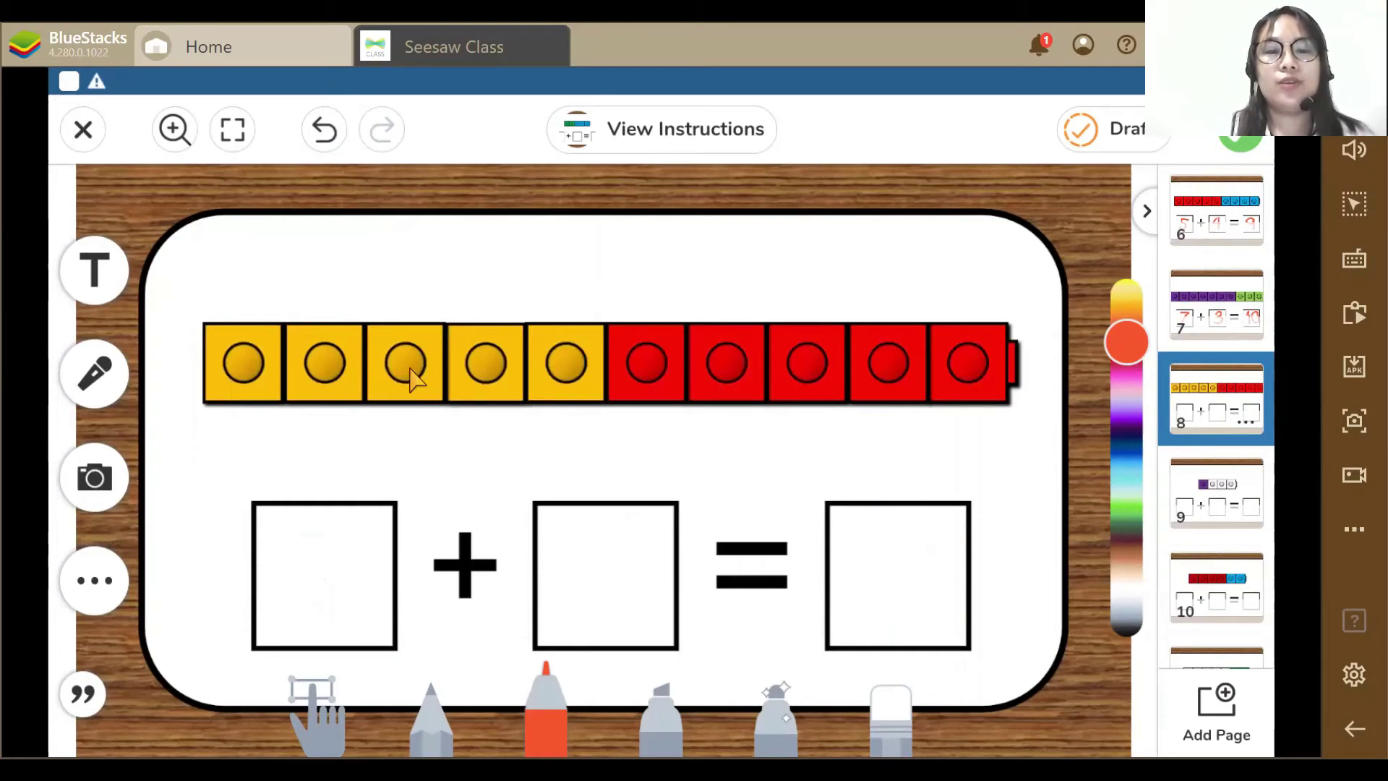
mouse_move(294, 530)
left_mouse_down()
mouse_move(335, 626)
mouse_move(300, 612)
left_mouse_up()
left_click_drag(296, 530, 365, 531)
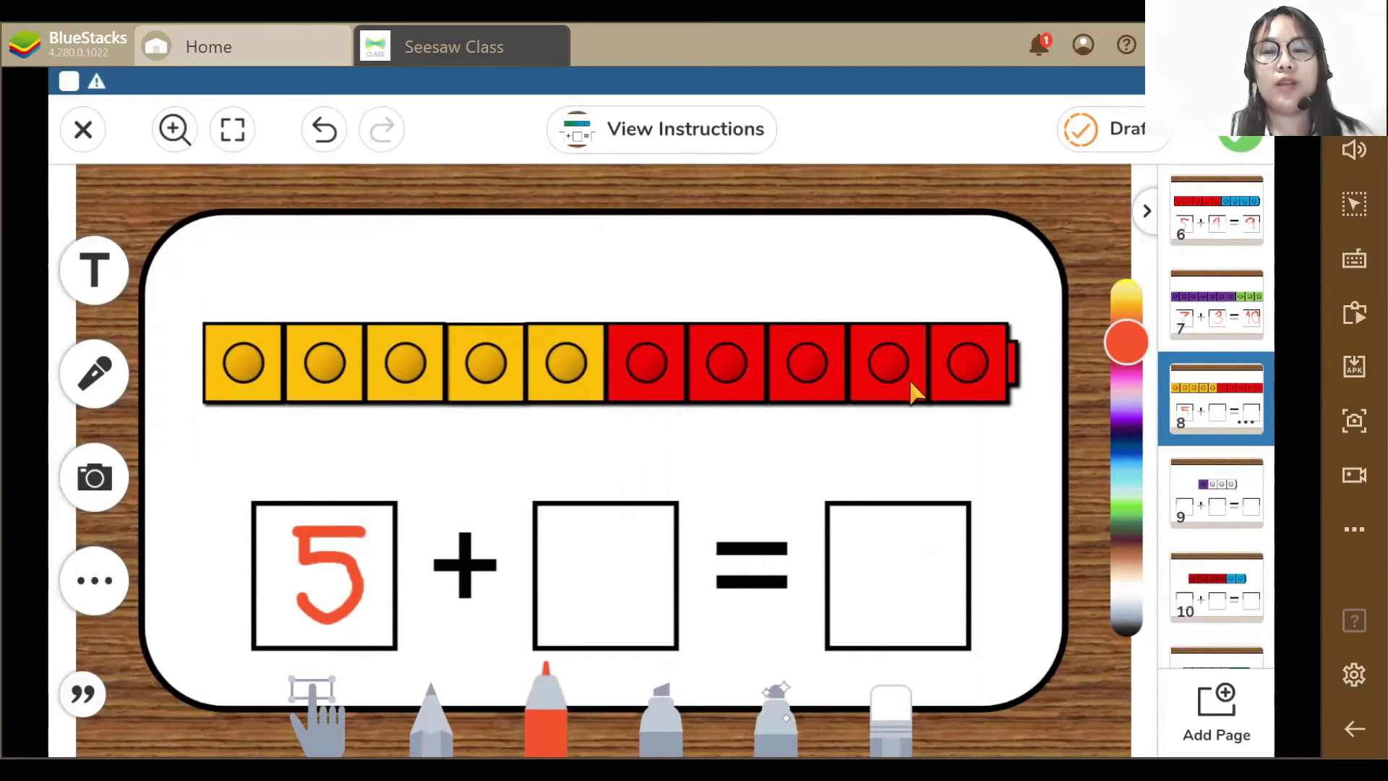
left_click_drag(565, 539, 558, 619)
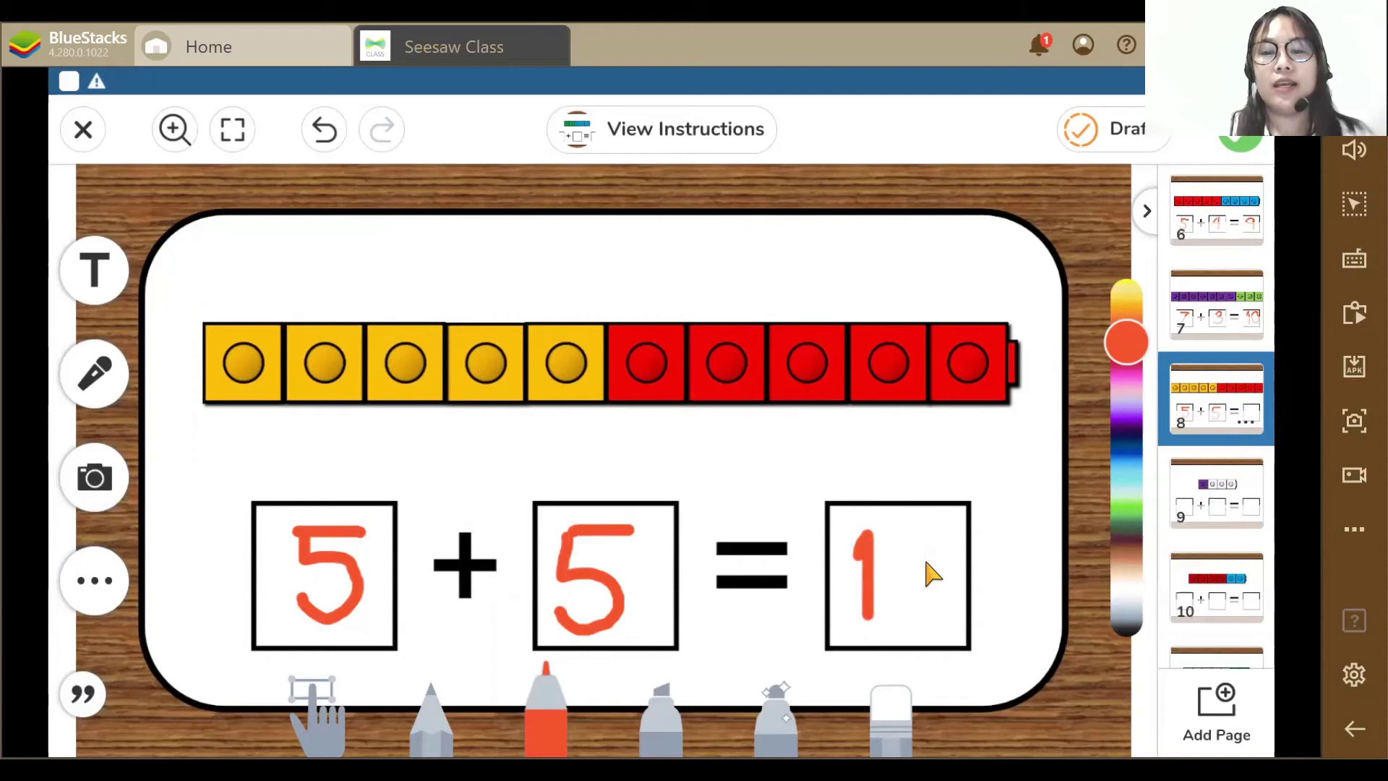
mouse_move(892, 536)
left_mouse_down()
mouse_move(901, 619)
mouse_move(944, 579)
mouse_move(936, 552)
left_mouse_up()
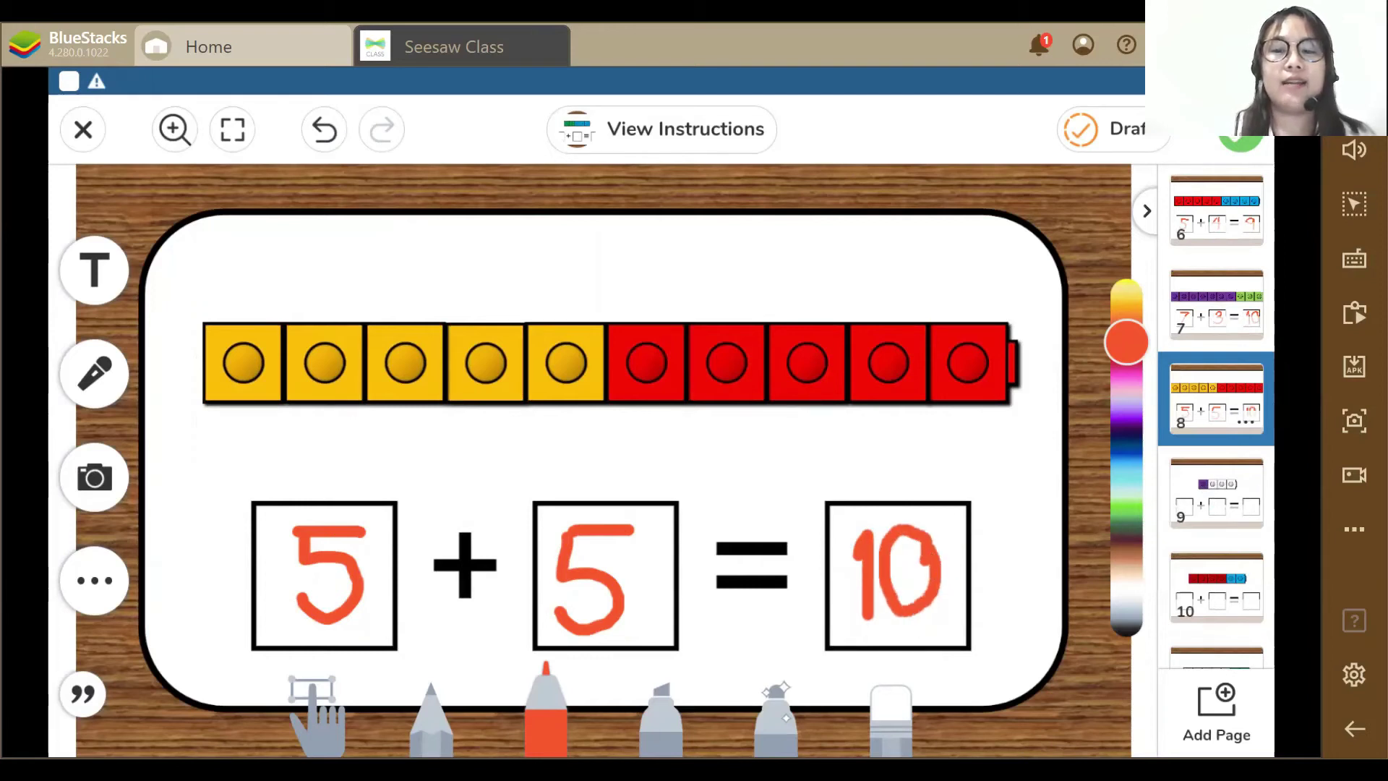
Step: On page 9, draw 1, 3 and 4 in the boxes in red
left_click(1229, 499)
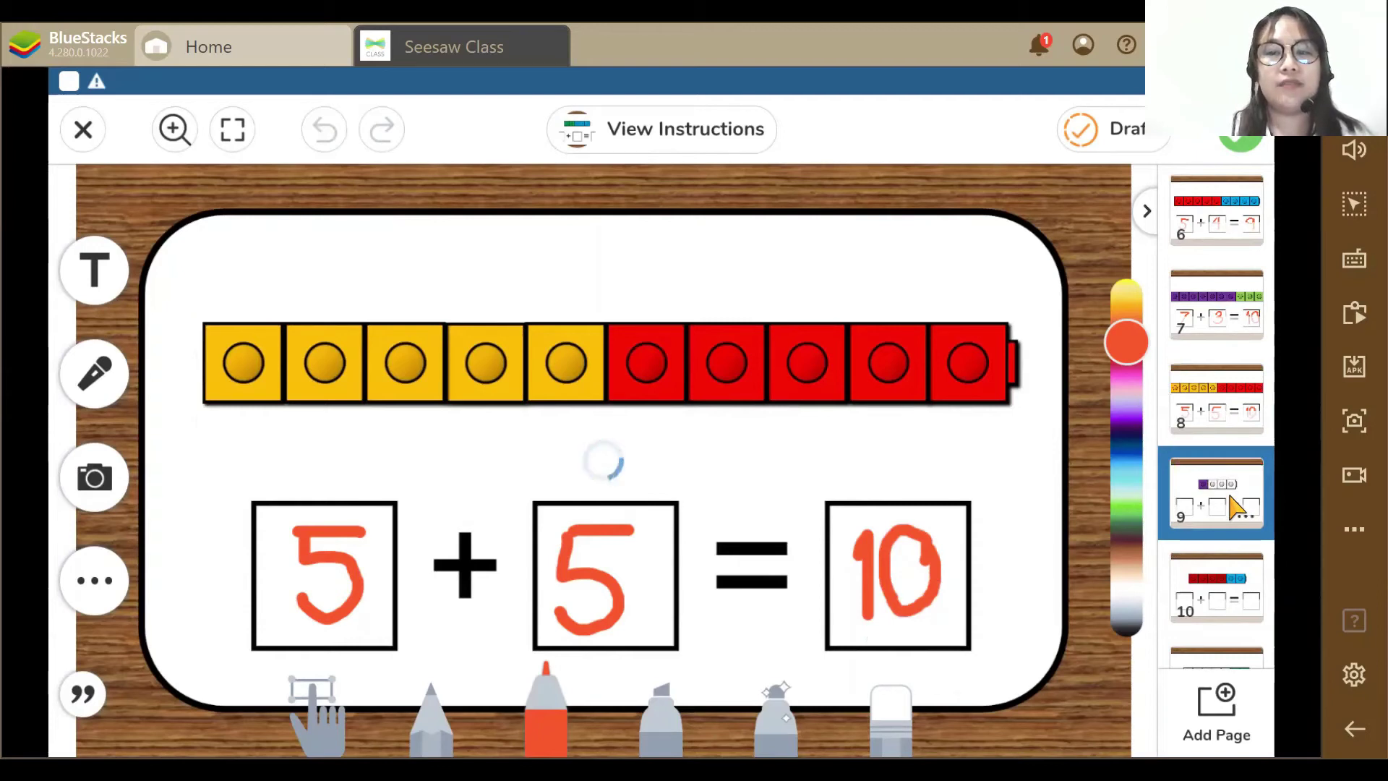
mouse_move(316, 558)
left_mouse_down()
mouse_move(339, 531)
mouse_move(334, 620)
left_mouse_up()
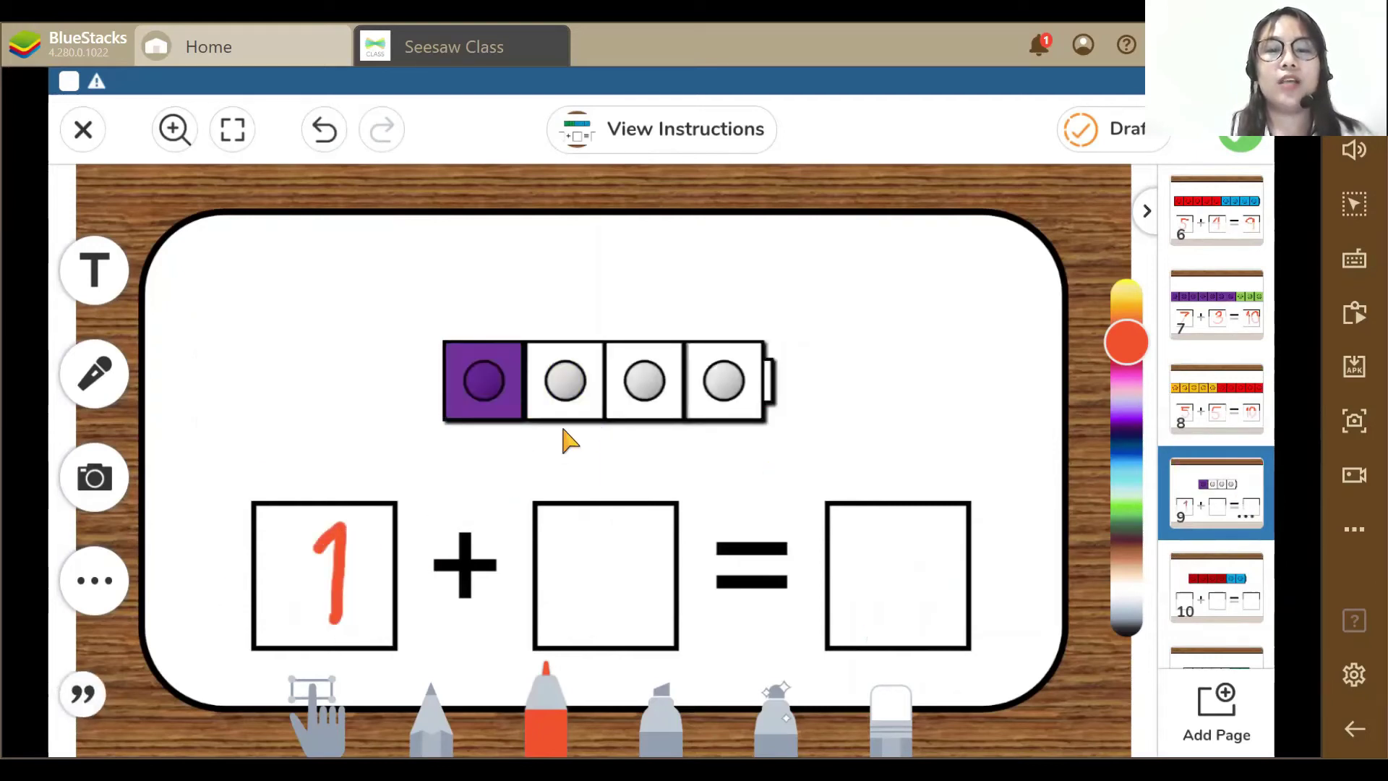
mouse_move(631, 560)
left_mouse_down()
mouse_move(626, 632)
mouse_move(568, 597)
left_mouse_up()
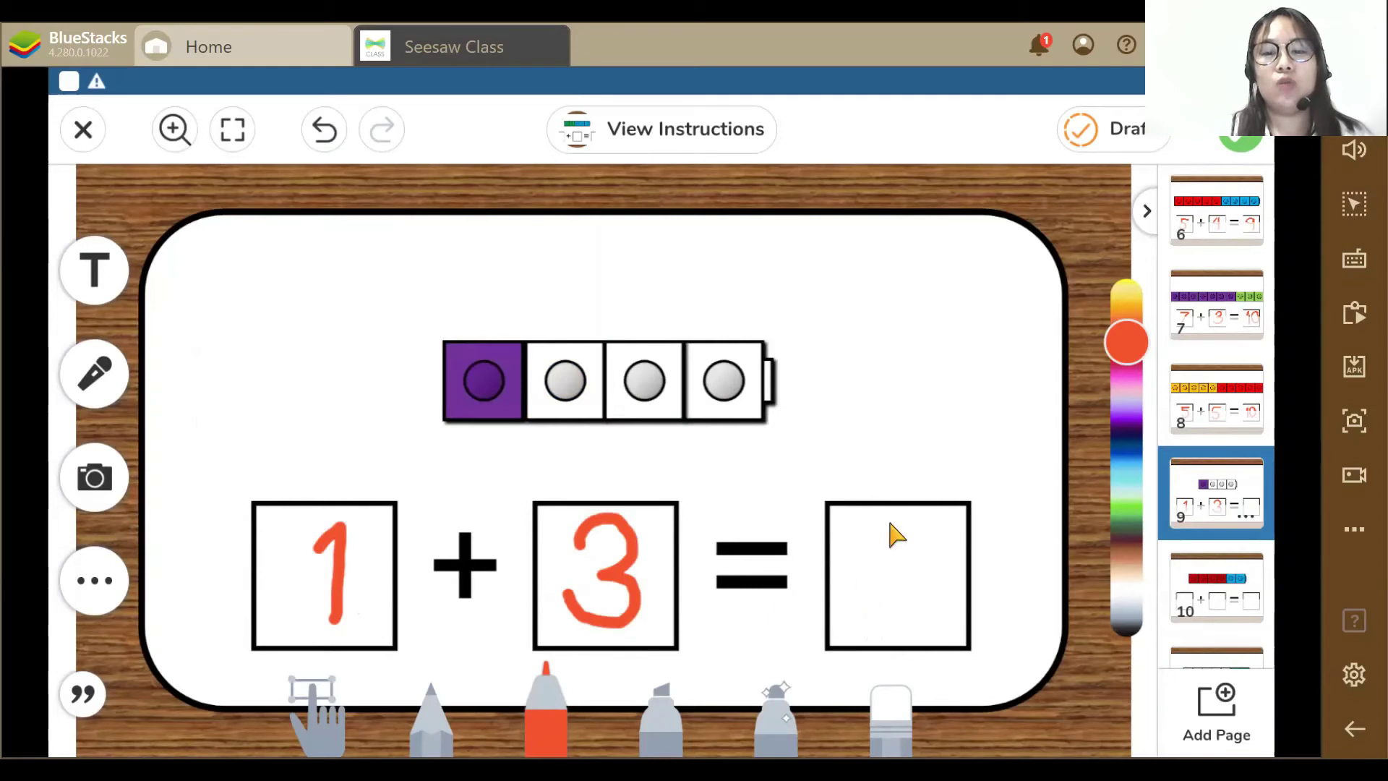
left_click_drag(857, 590, 926, 597)
left_click_drag(905, 514, 910, 642)
left_click(1193, 593)
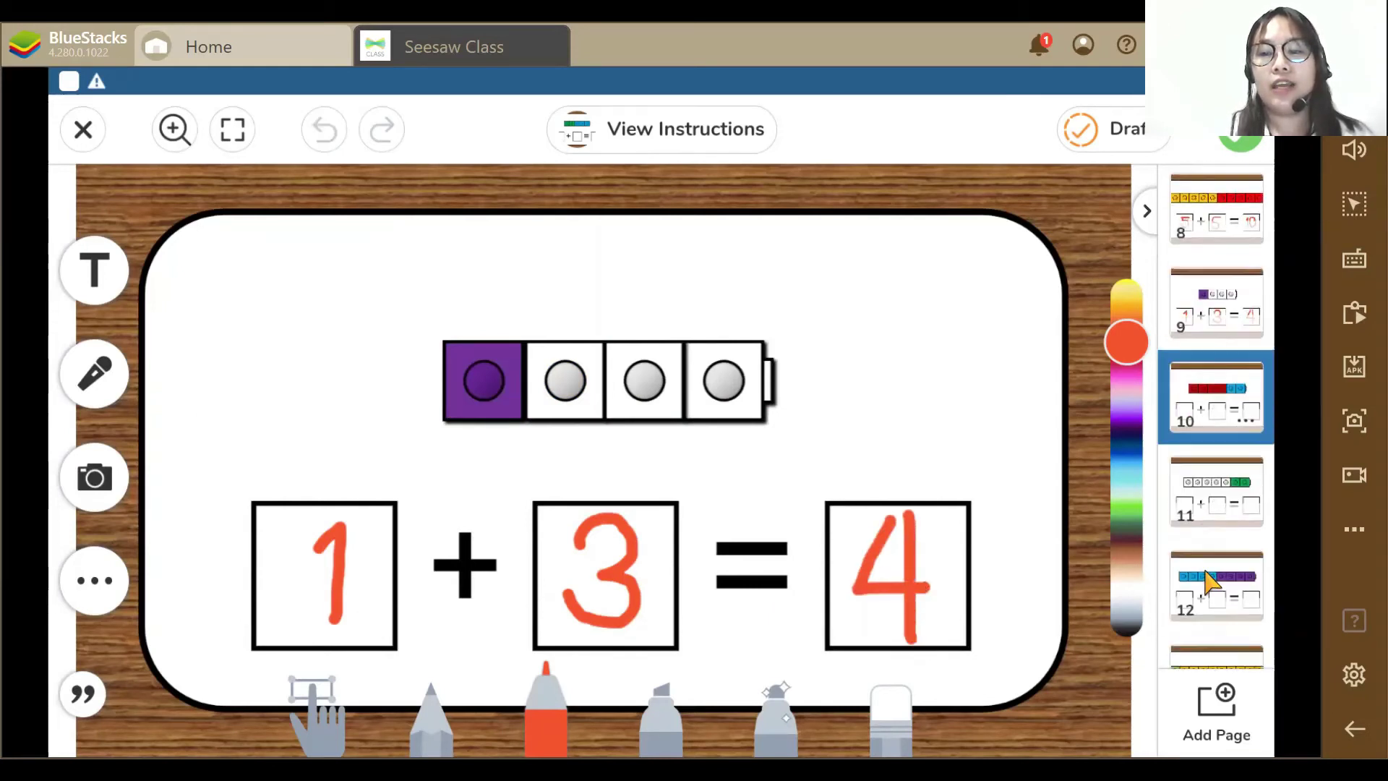
Step: Close page 10's options menu unchanged and switch to the second marker thickness
left_click(1243, 395)
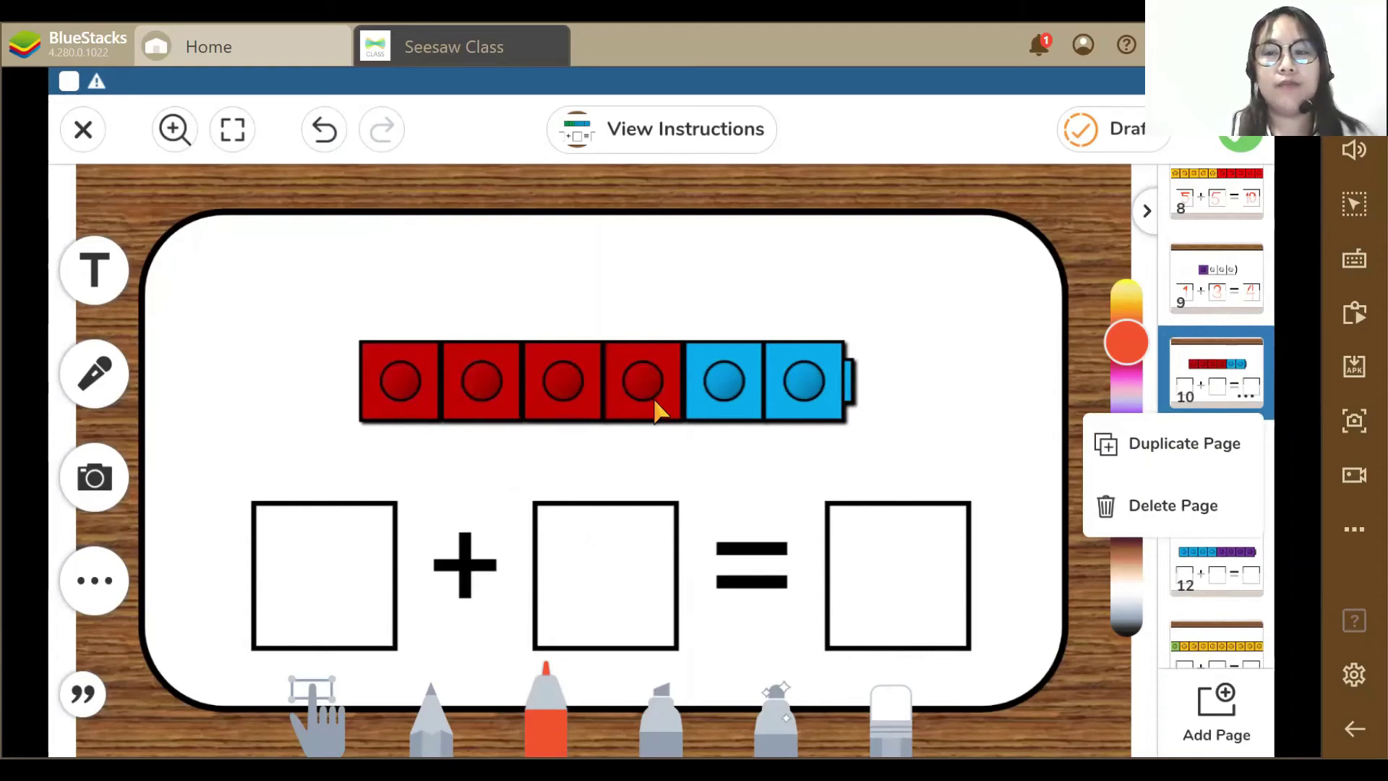
left_click(334, 578)
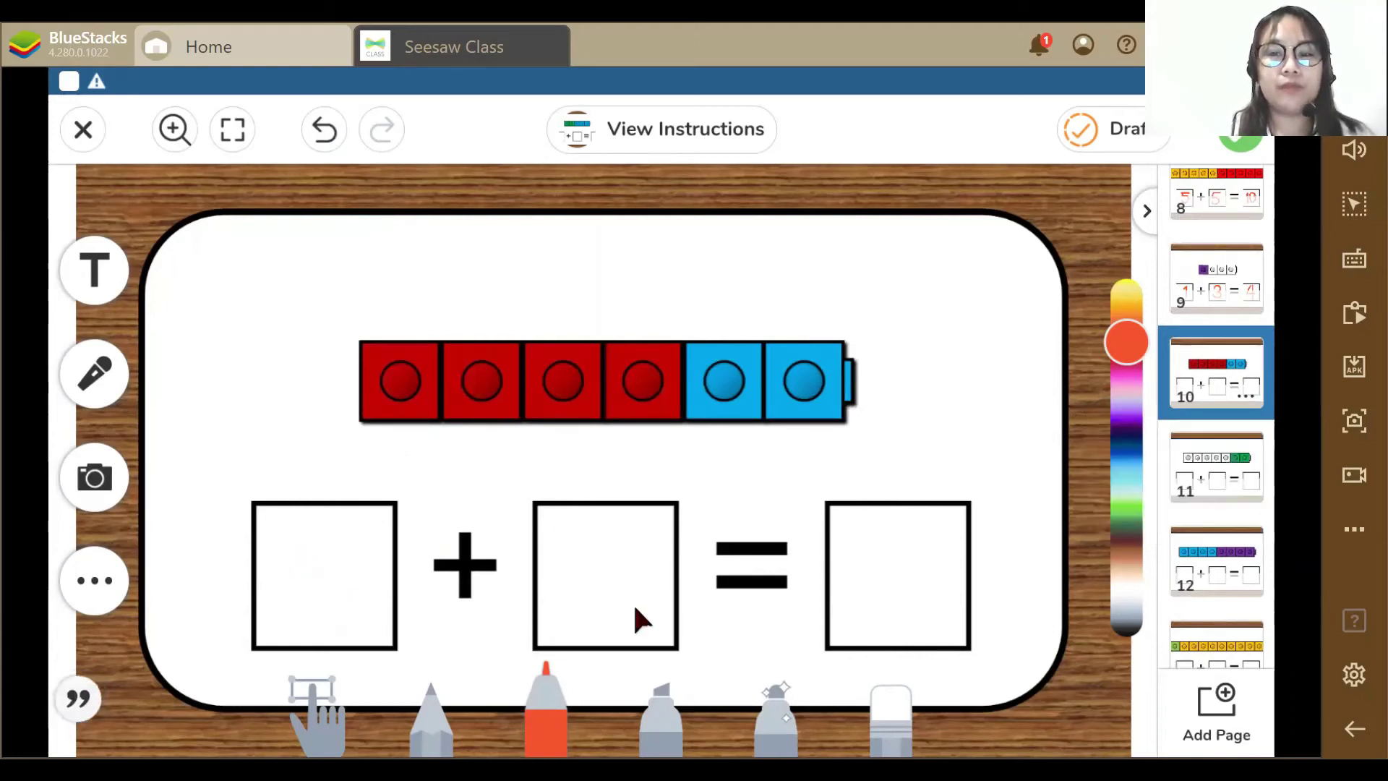
left_click(553, 719)
left_click(467, 604)
Step: Draw 4, 2 and 6 in page 10's three boxes in red
mouse_move(307, 530)
left_mouse_down()
mouse_move(355, 586)
mouse_move(324, 625)
left_mouse_up()
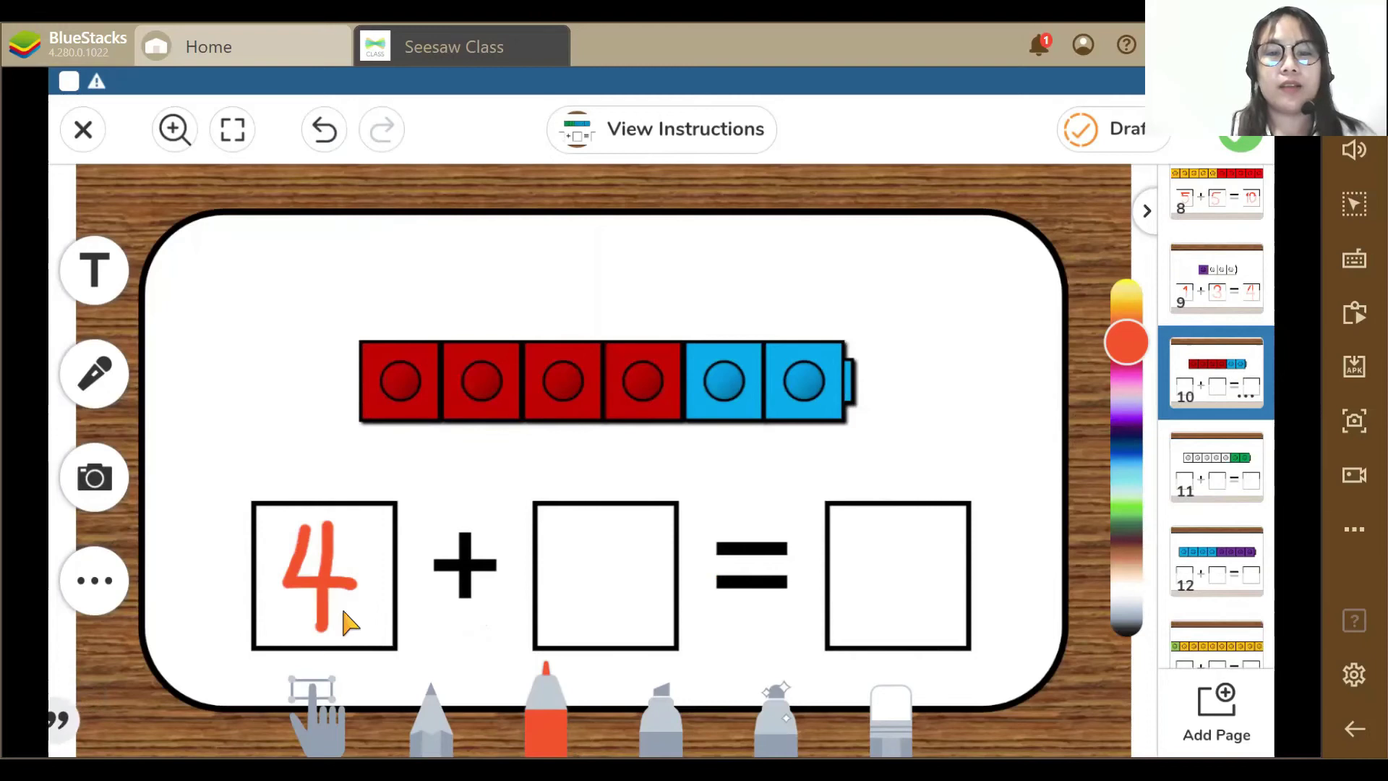
left_click_drag(578, 545, 617, 564)
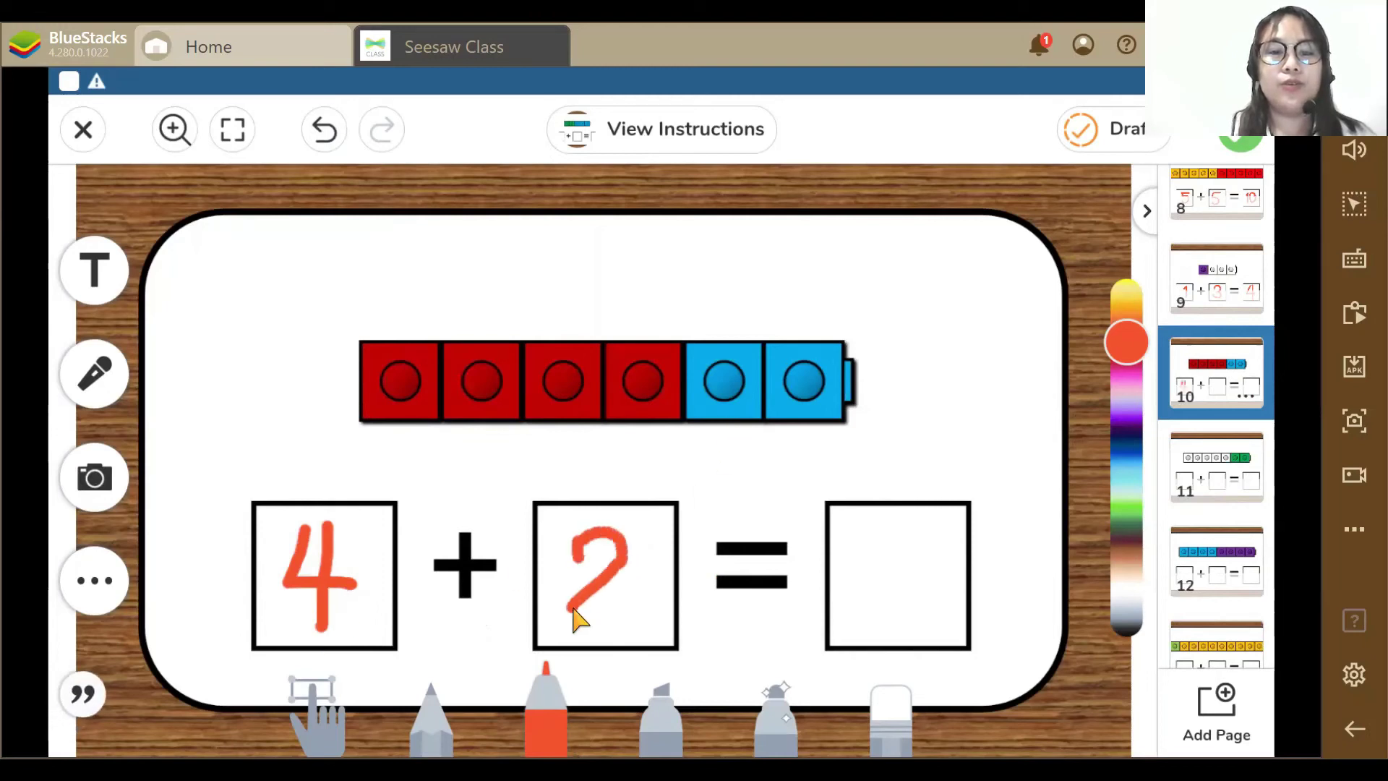
left_click_drag(576, 620, 645, 620)
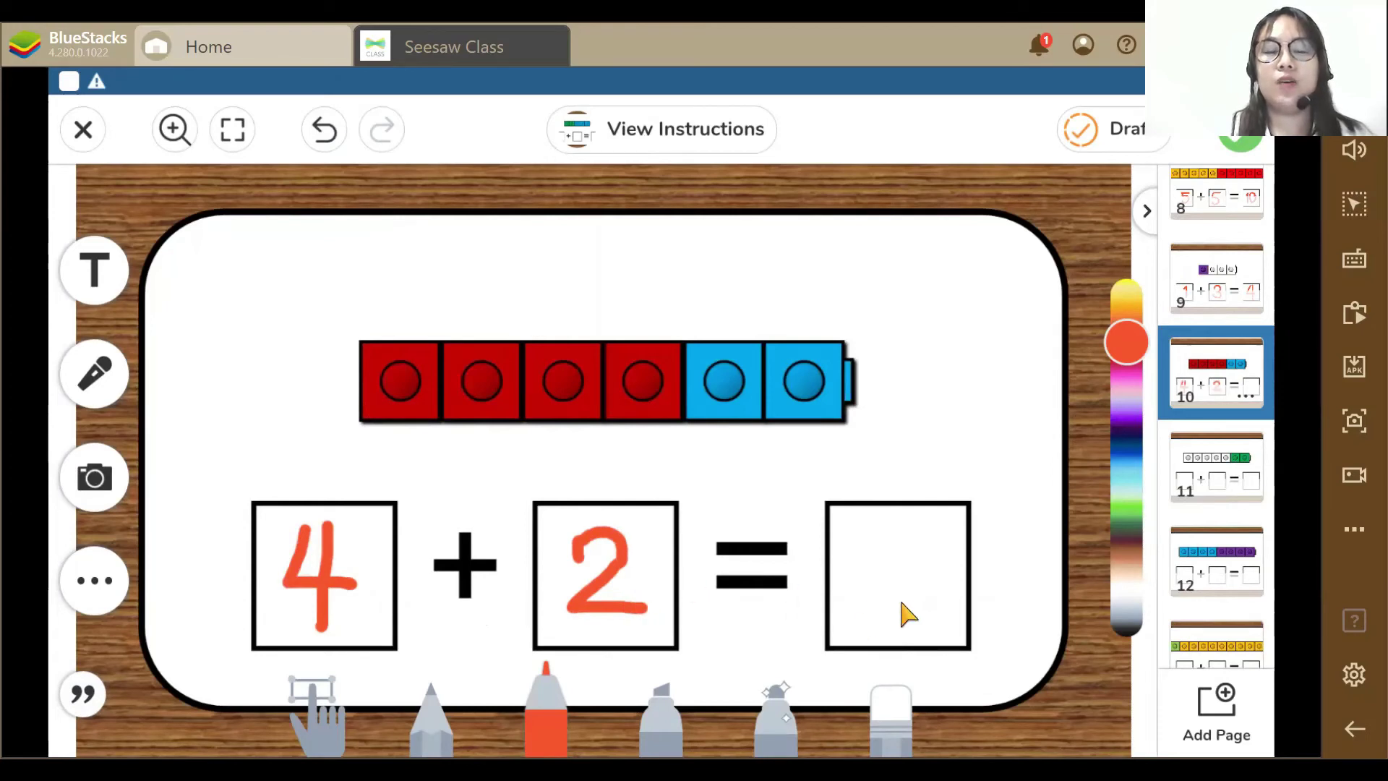
mouse_move(930, 547)
left_mouse_down()
mouse_move(866, 613)
mouse_move(920, 588)
mouse_move(872, 616)
left_mouse_up()
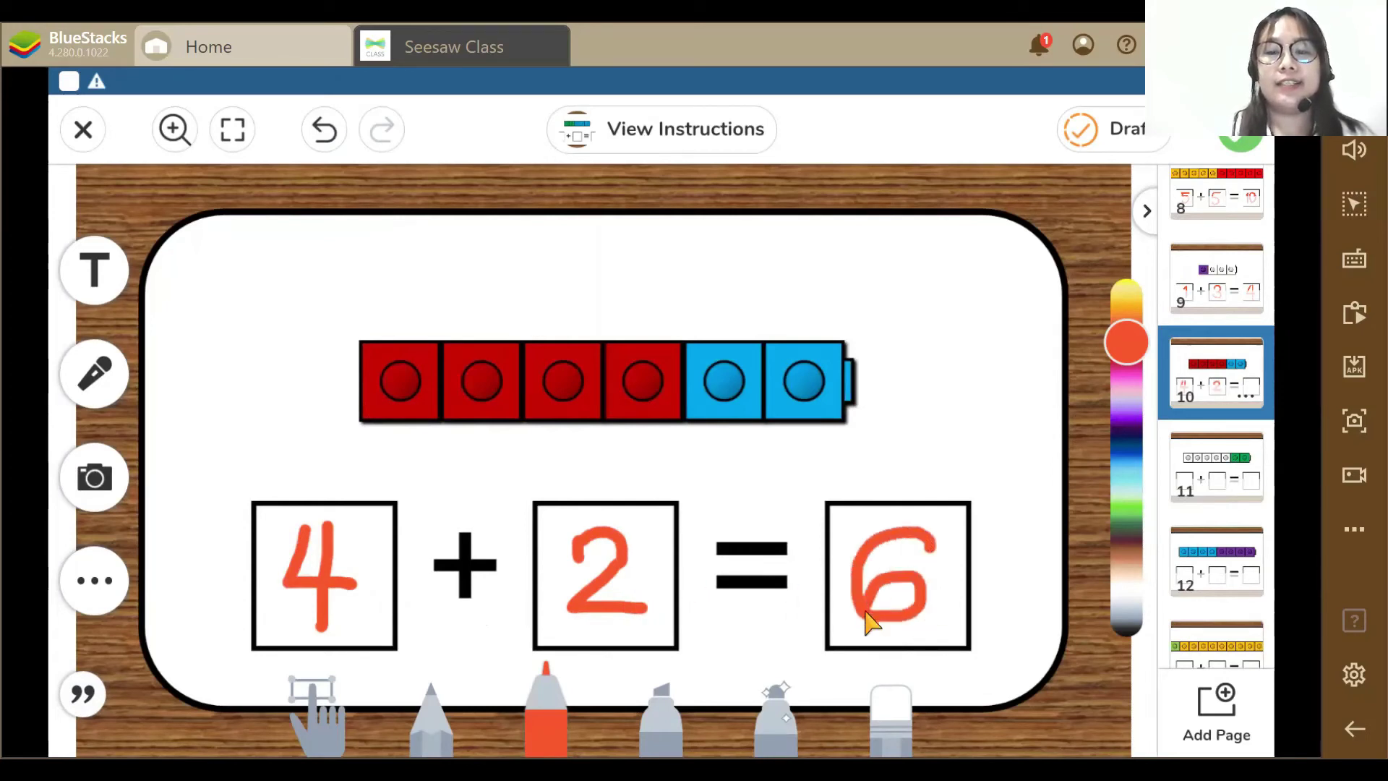
Step: On page 11, draw 5, 2 and 7 in the three boxes in red
left_click(1210, 480)
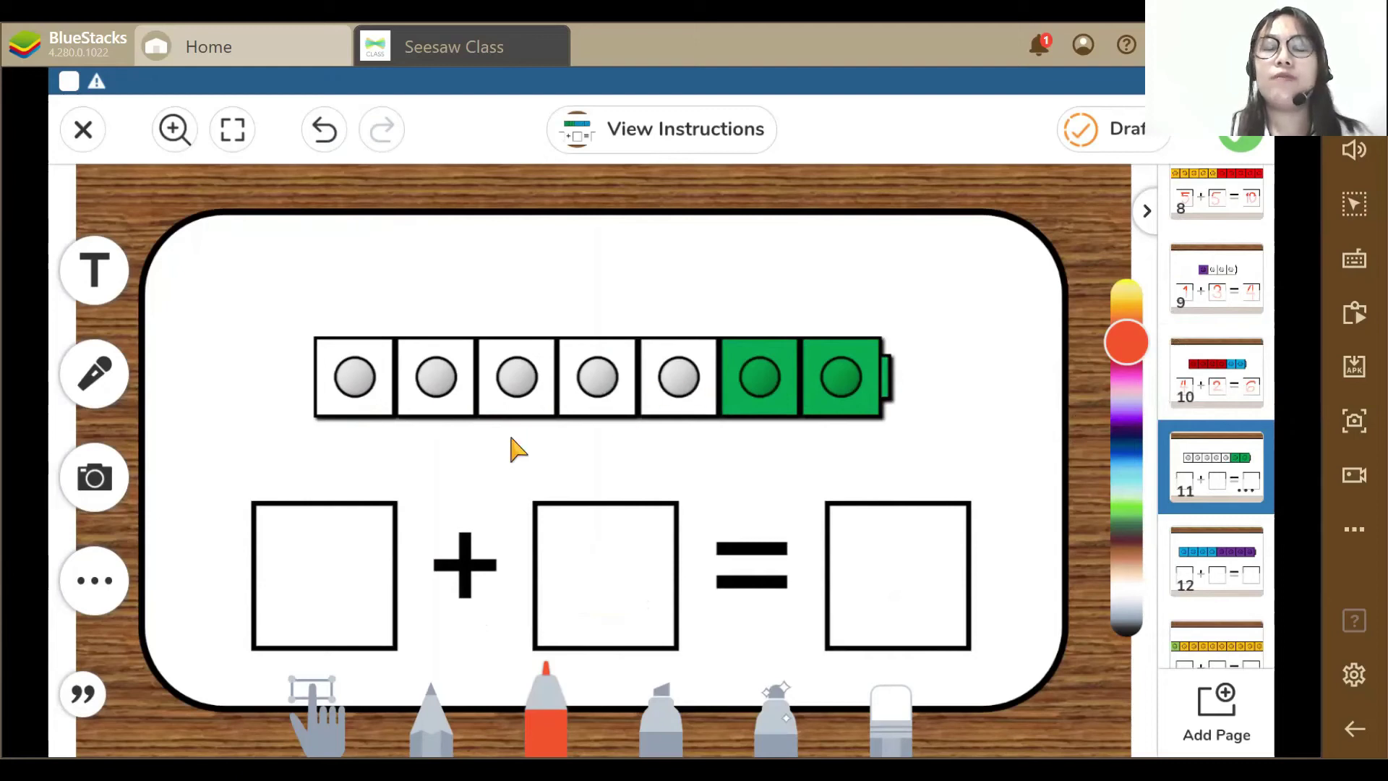
mouse_move(297, 535)
left_mouse_down()
mouse_move(318, 636)
mouse_move(284, 614)
left_mouse_up()
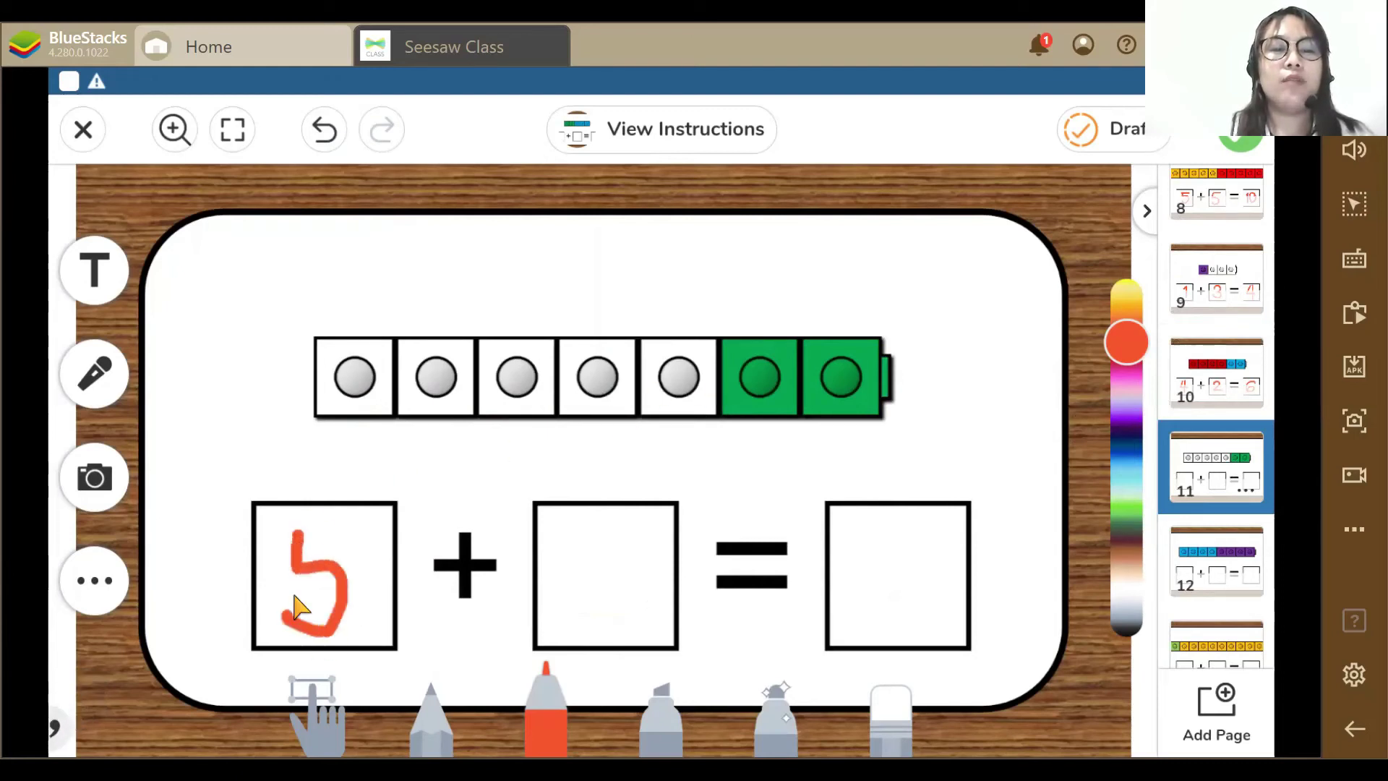
left_click_drag(298, 534, 365, 533)
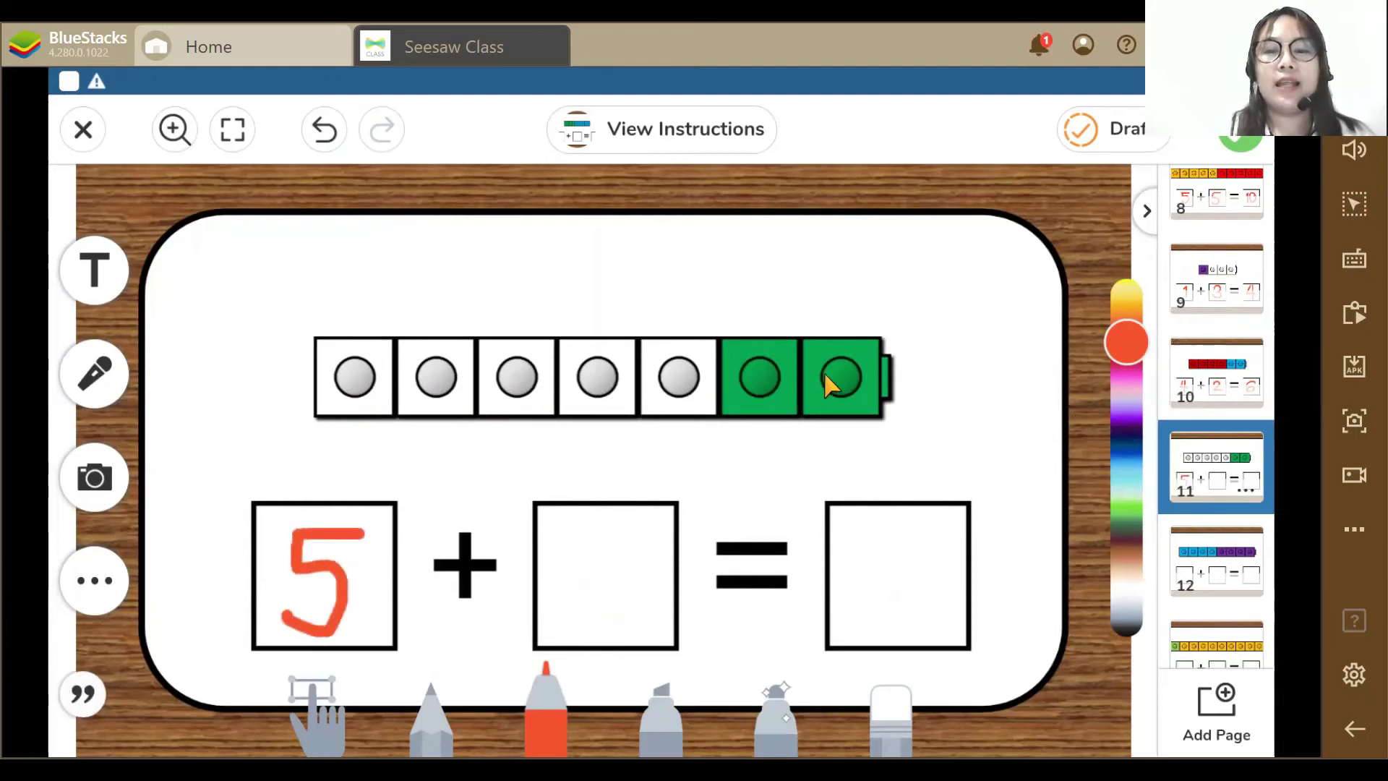
mouse_move(589, 593)
left_mouse_down()
mouse_move(607, 620)
mouse_move(633, 618)
left_mouse_up()
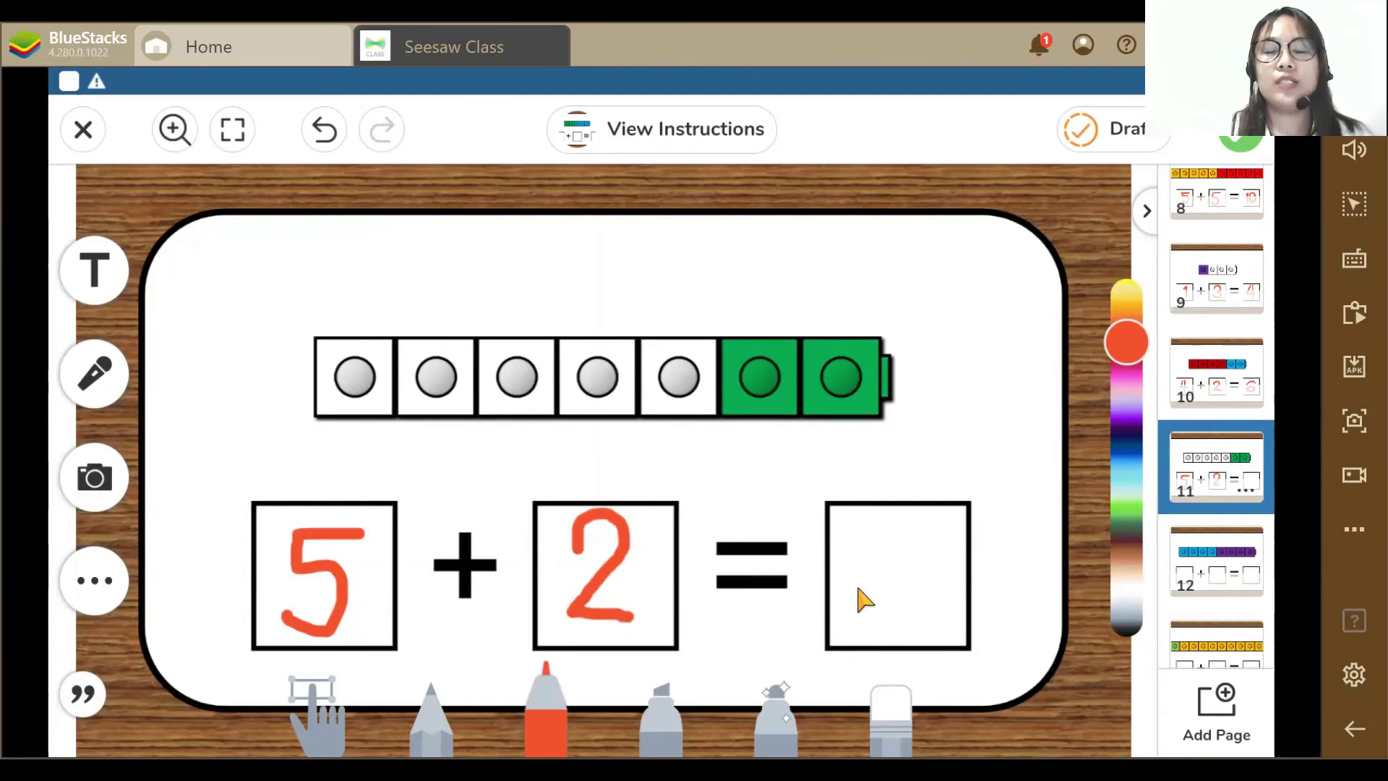
left_click_drag(937, 536, 889, 626)
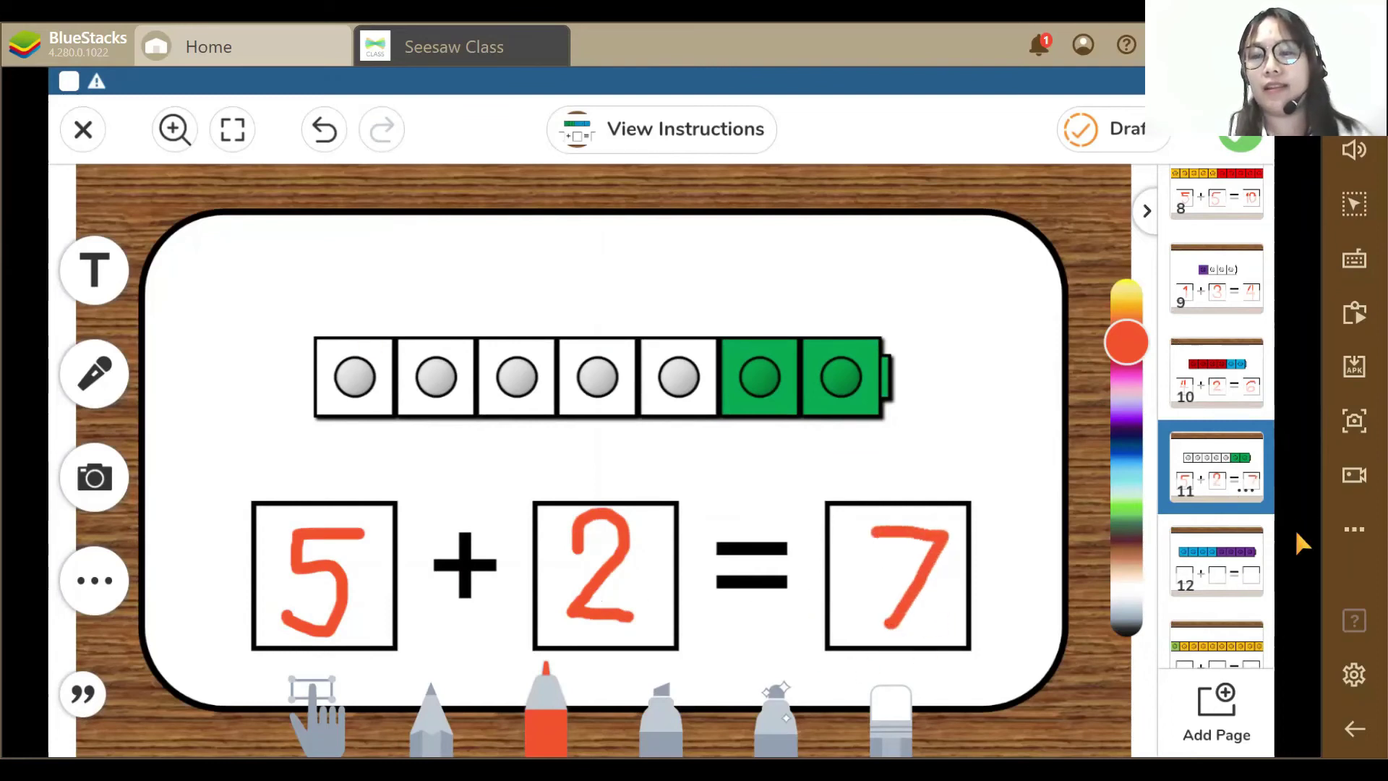
Step: On page 12, draw 4, 4 and 8 in the three boxes in red
left_click(1214, 565)
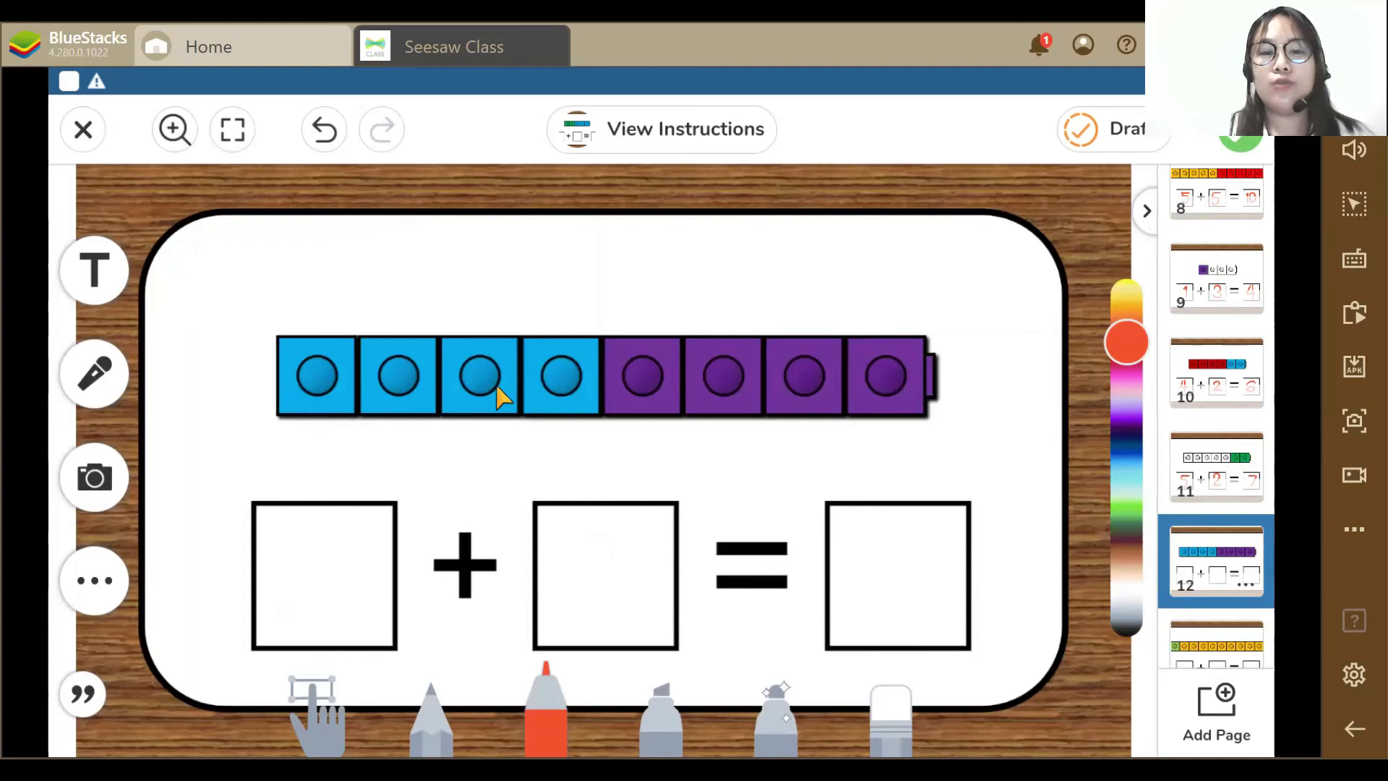
mouse_move(316, 523)
left_mouse_down()
mouse_move(300, 553)
mouse_move(357, 580)
left_mouse_up()
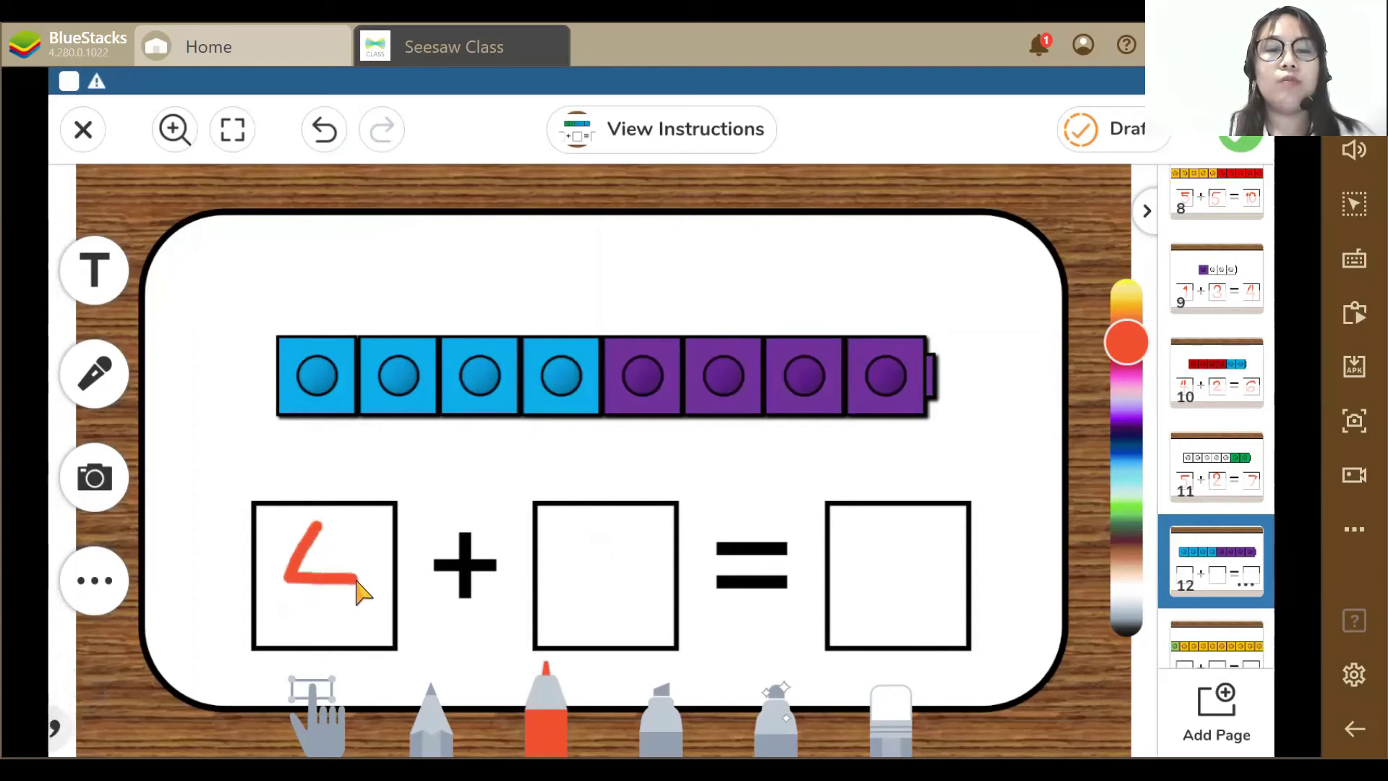
left_click_drag(346, 511, 348, 630)
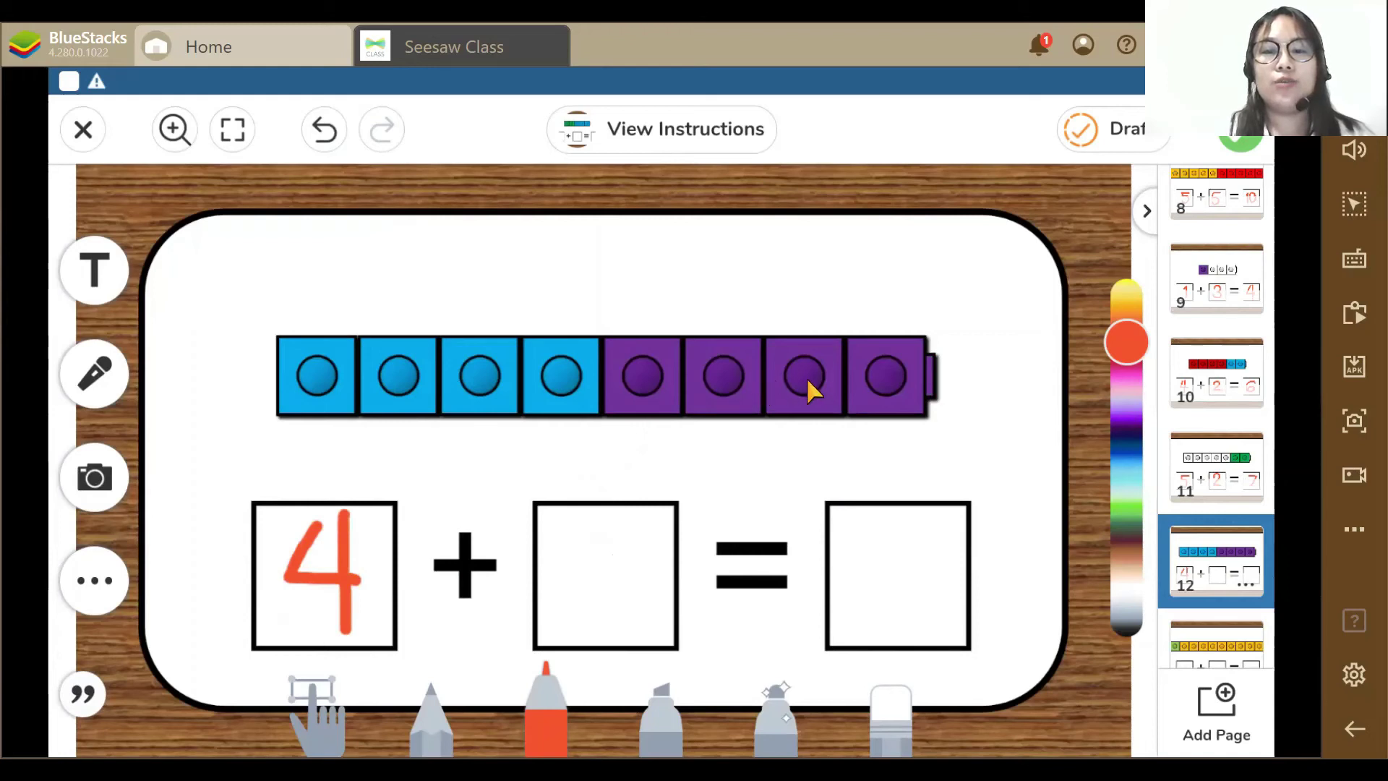
mouse_move(601, 523)
left_mouse_down()
mouse_move(567, 589)
mouse_move(654, 591)
left_mouse_up()
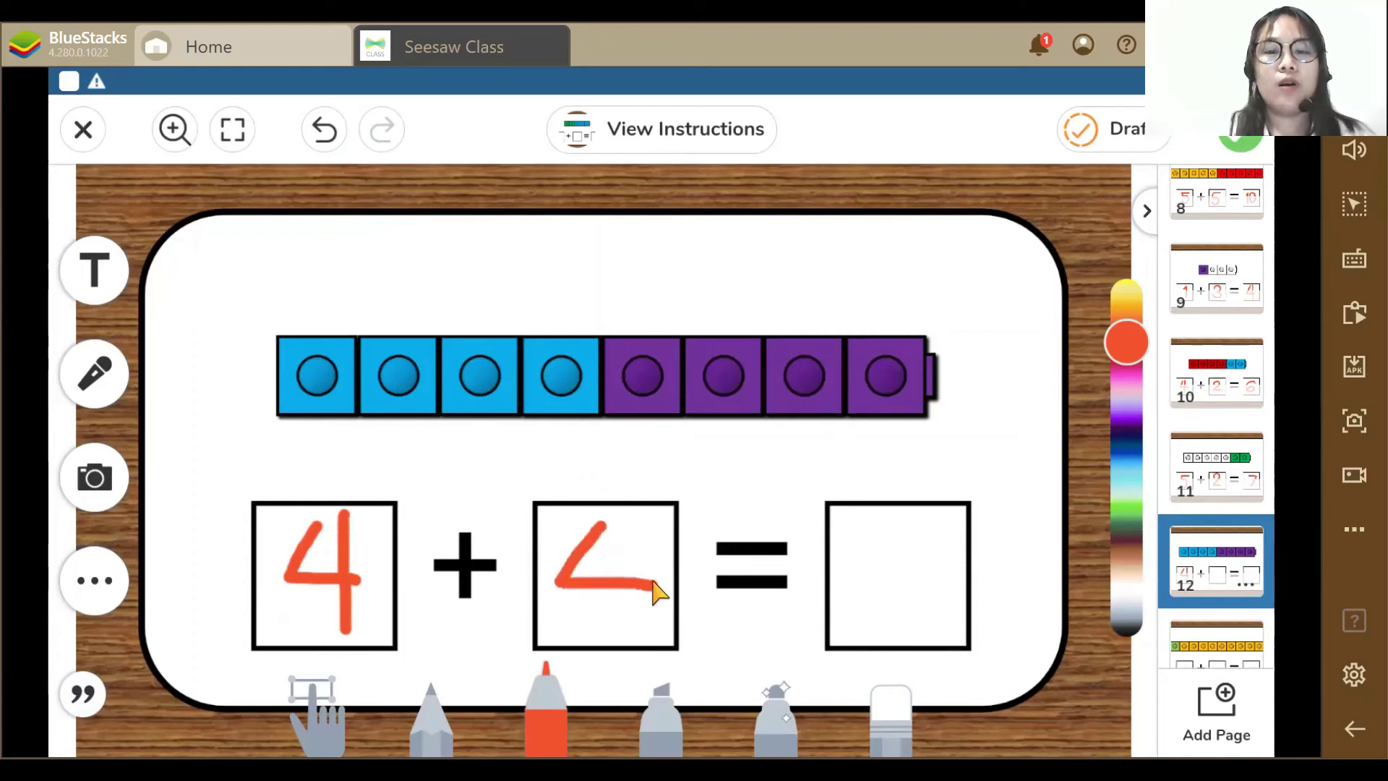
left_click_drag(613, 519, 614, 639)
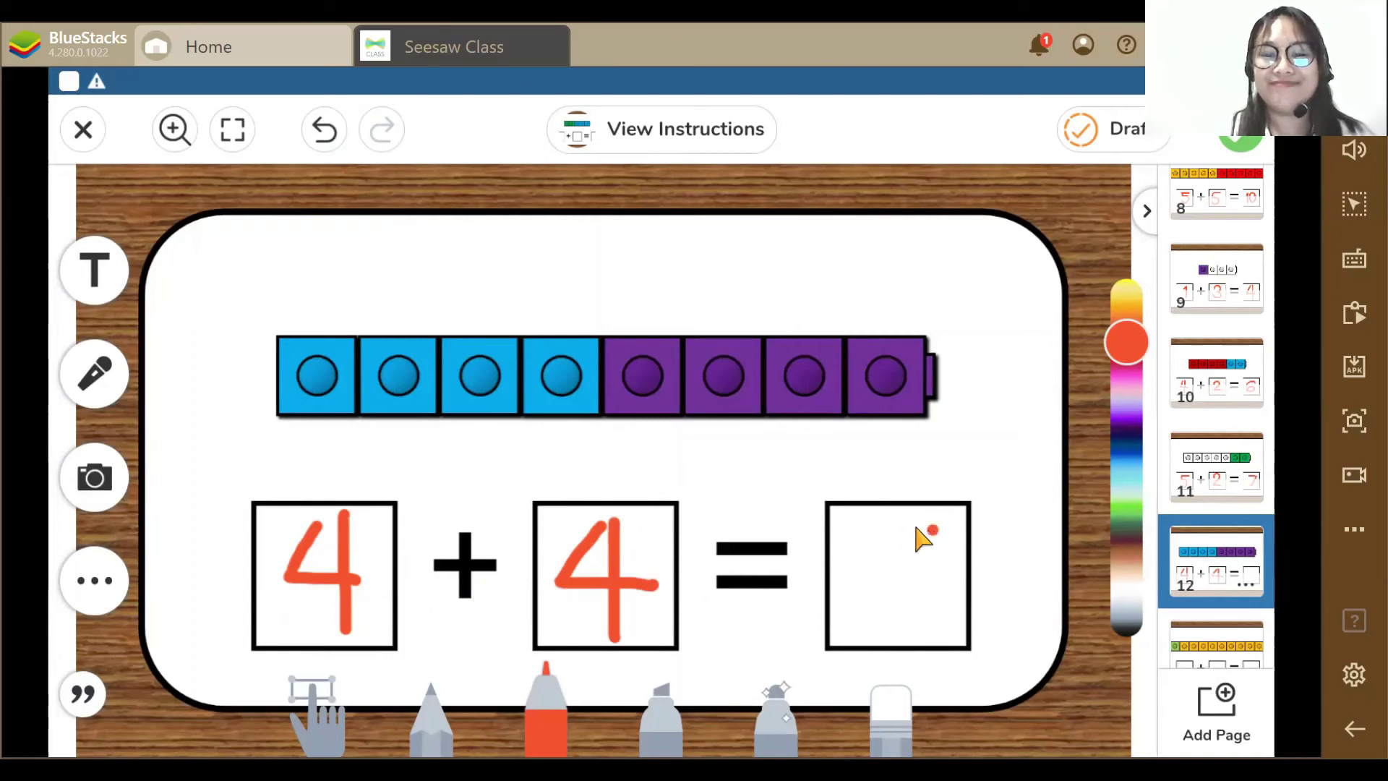
mouse_move(932, 626)
left_mouse_down()
mouse_move(892, 582)
mouse_move(930, 545)
left_mouse_up()
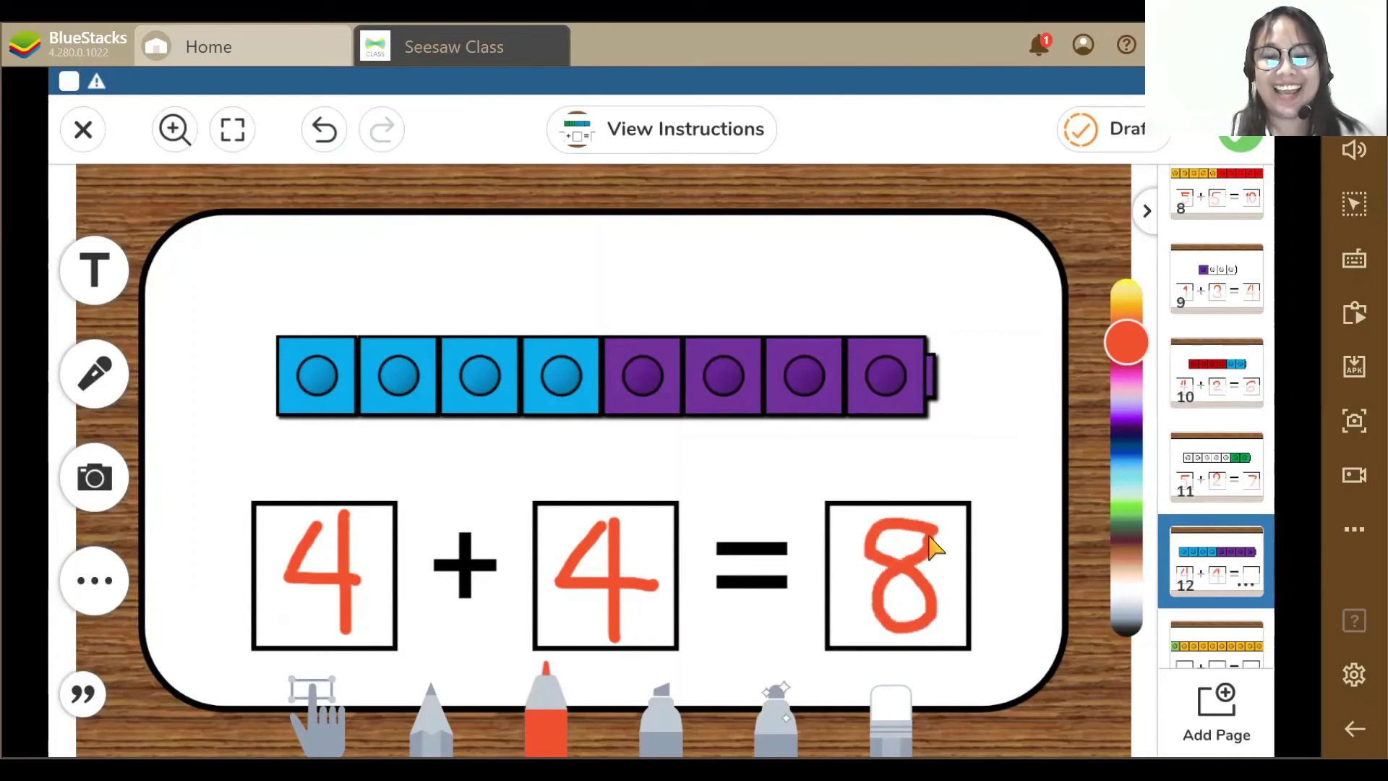
scroll(1225, 557, "down", 3)
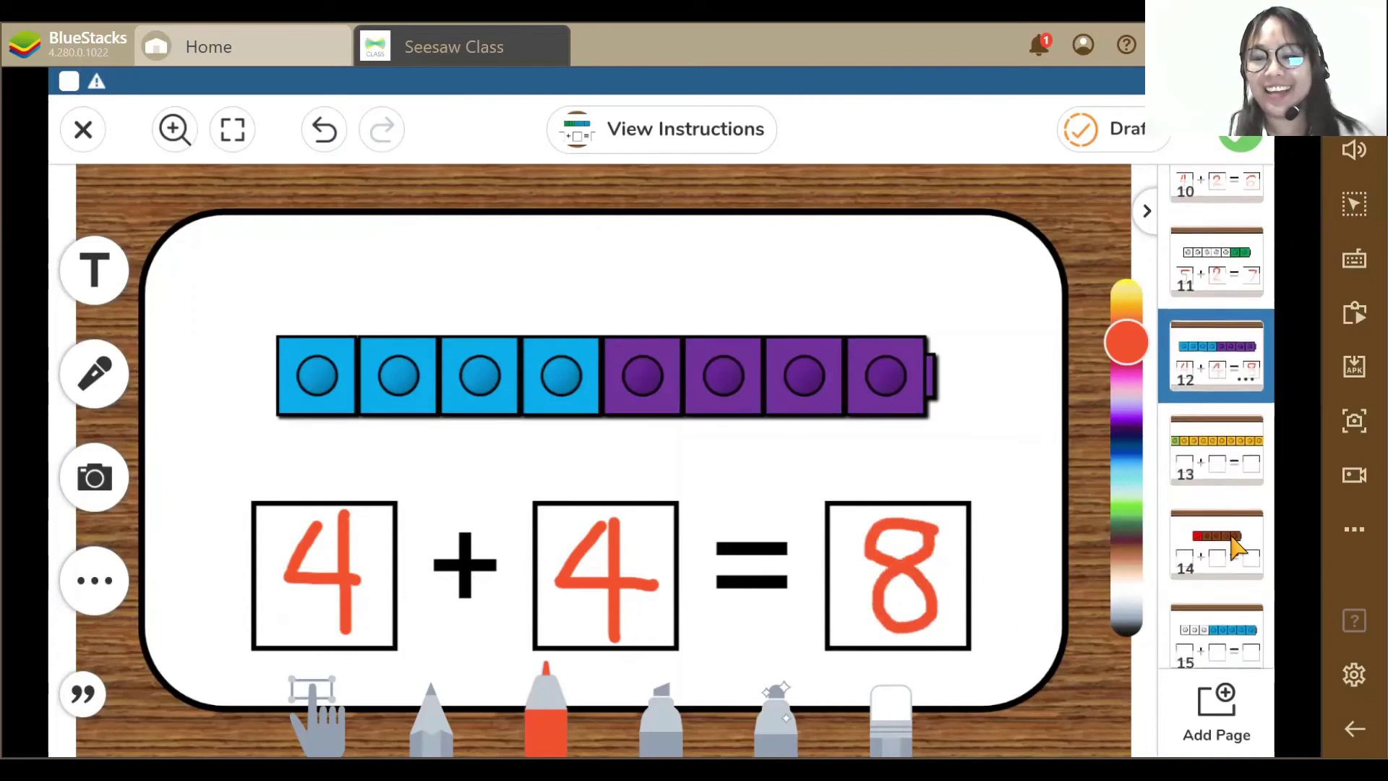
left_click(1234, 469)
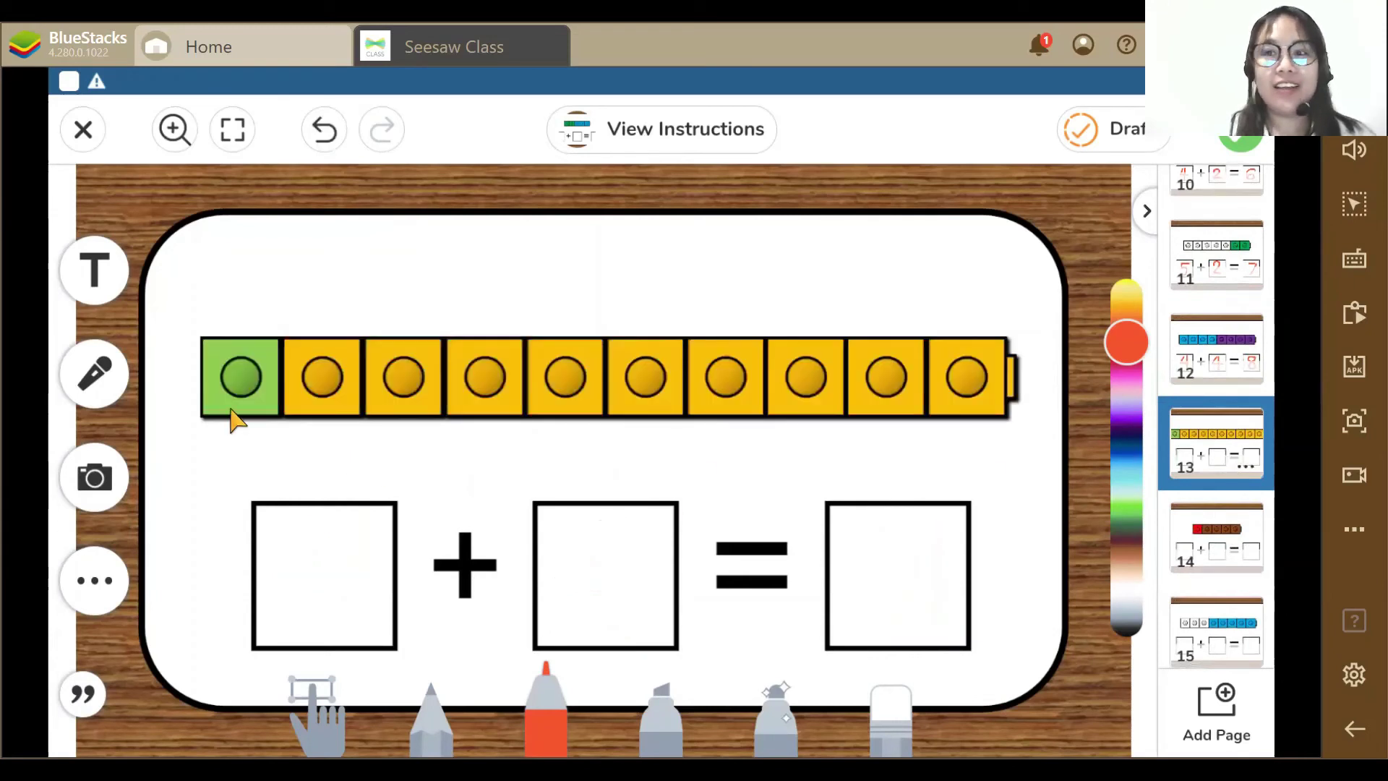
Step: Draw 1, 9 and 10 in red in page 13's three boxes
left_click_drag(325, 593, 324, 618)
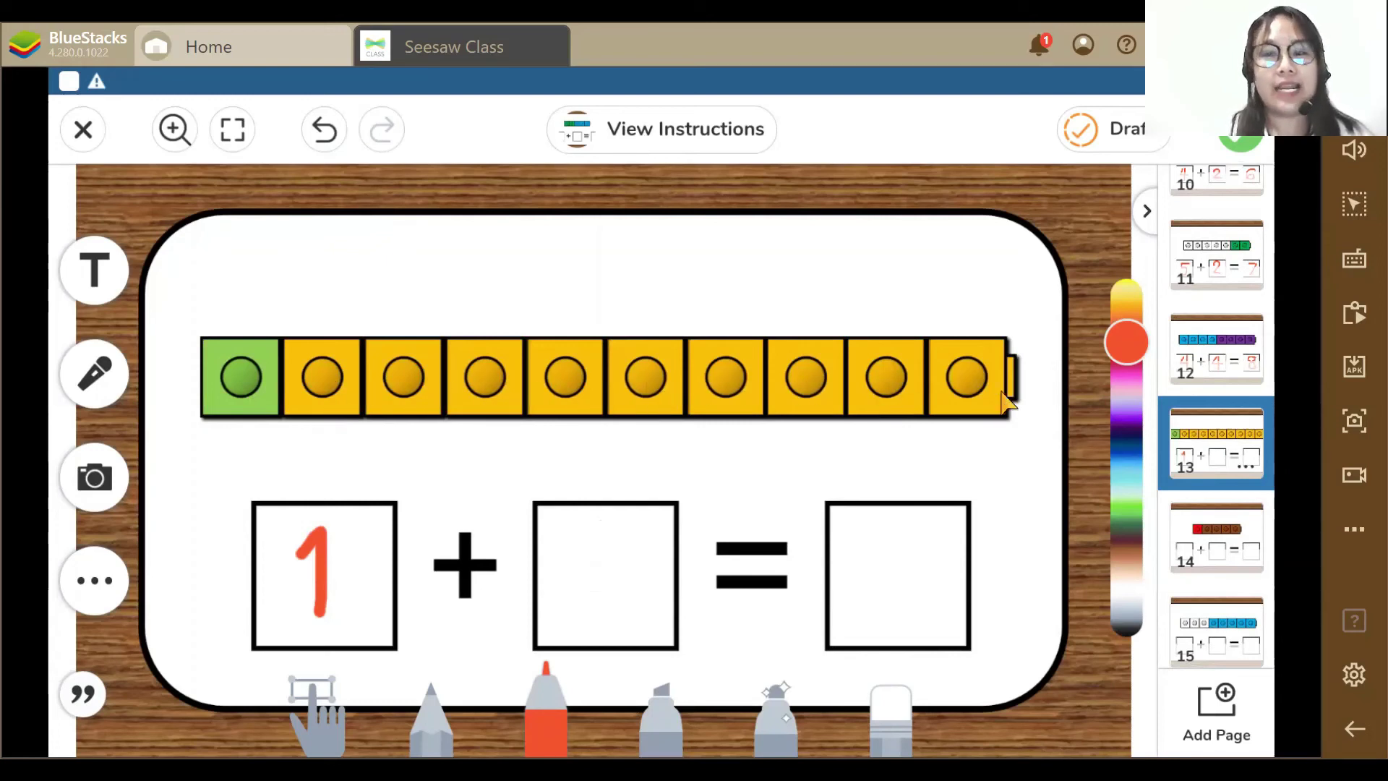
left_click_drag(641, 538, 565, 527)
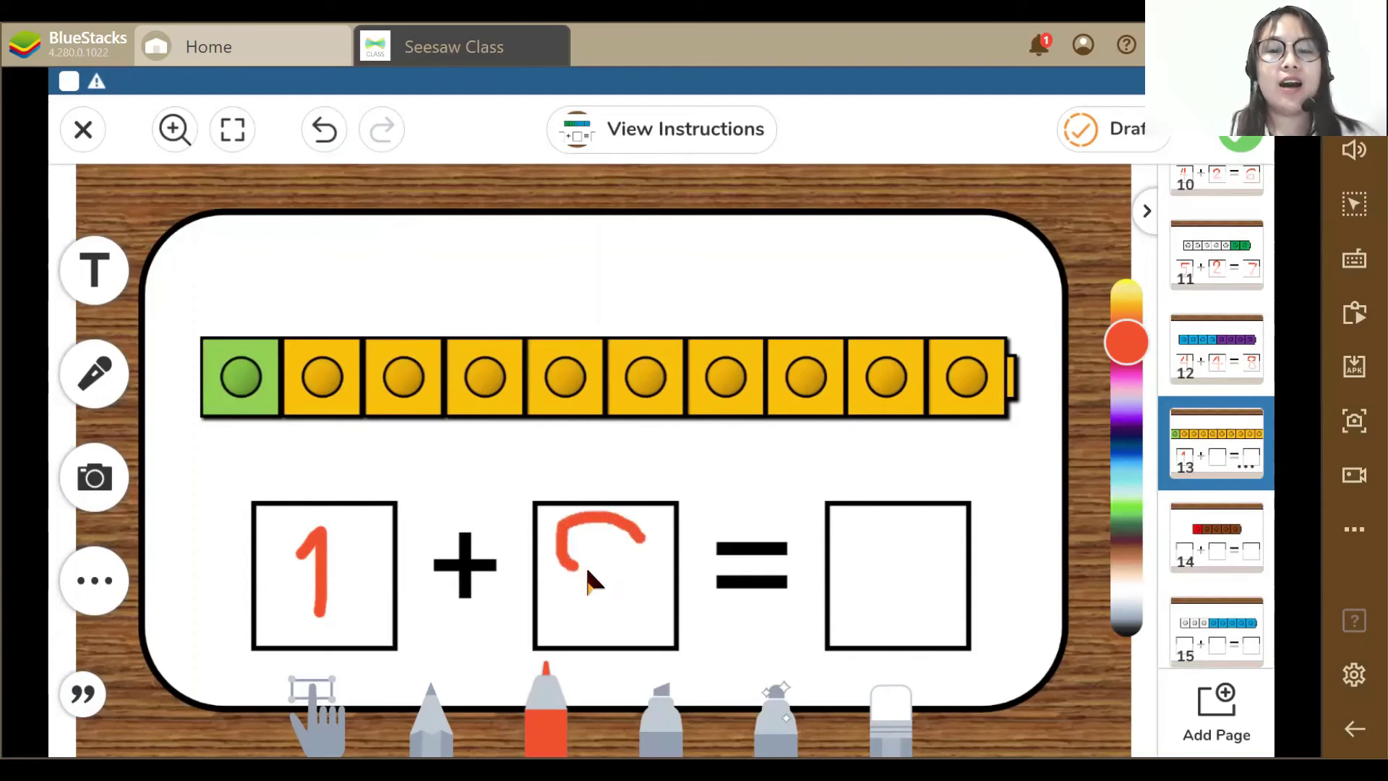
left_click_drag(646, 553, 636, 622)
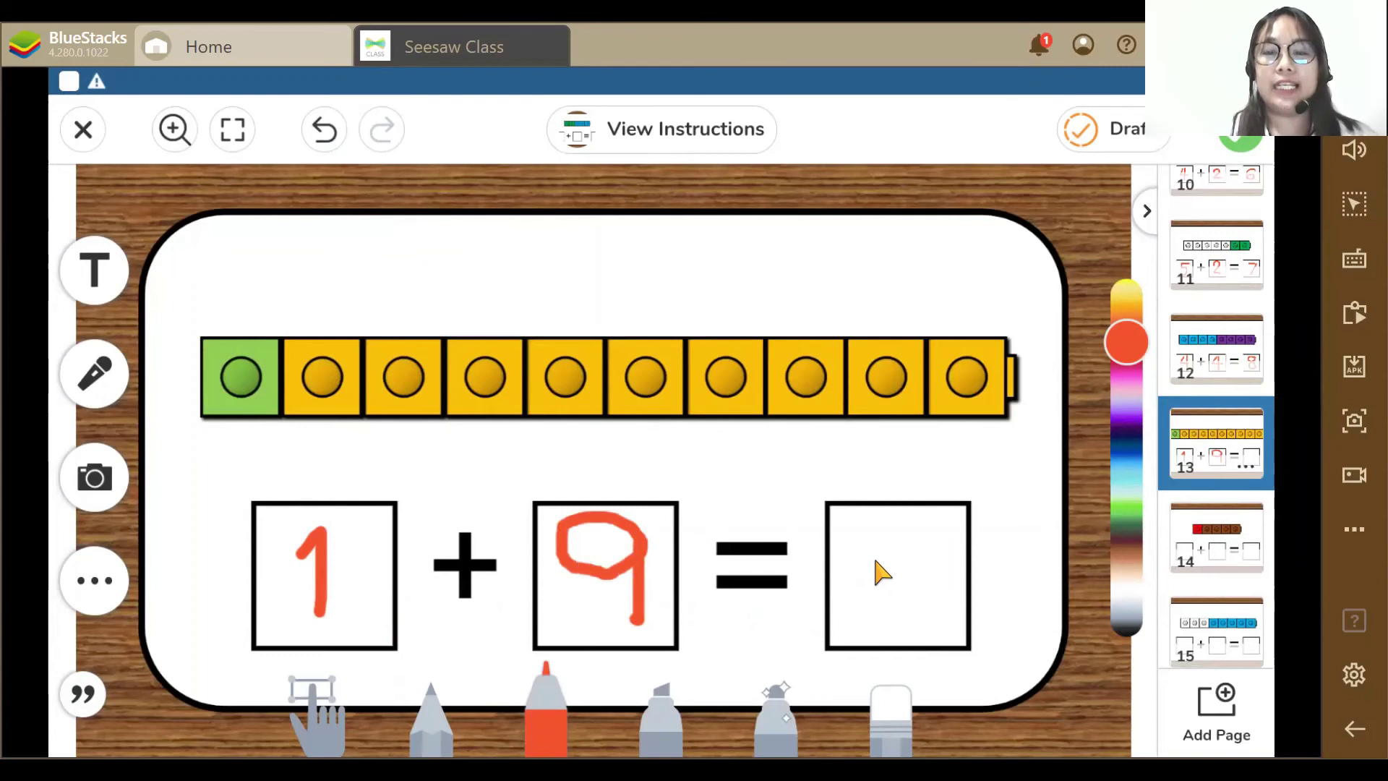
mouse_move(859, 546)
left_mouse_down()
mouse_move(867, 528)
mouse_move(865, 612)
left_mouse_up()
mouse_move(912, 534)
left_mouse_down()
mouse_move(889, 604)
mouse_move(930, 560)
mouse_move(918, 533)
left_mouse_up()
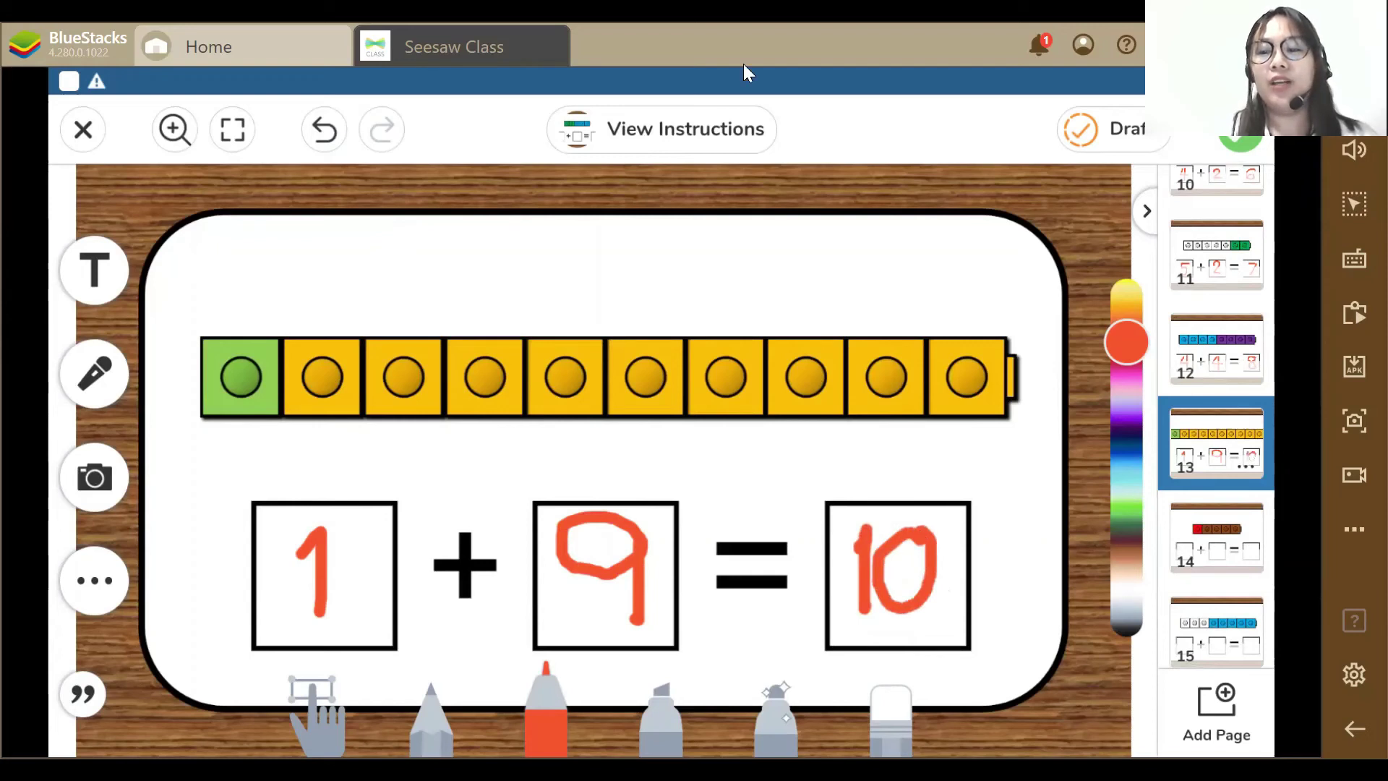
Step: On page 14, handwrite 1 + 4 = 5 in red across the three boxes
left_click(1220, 543)
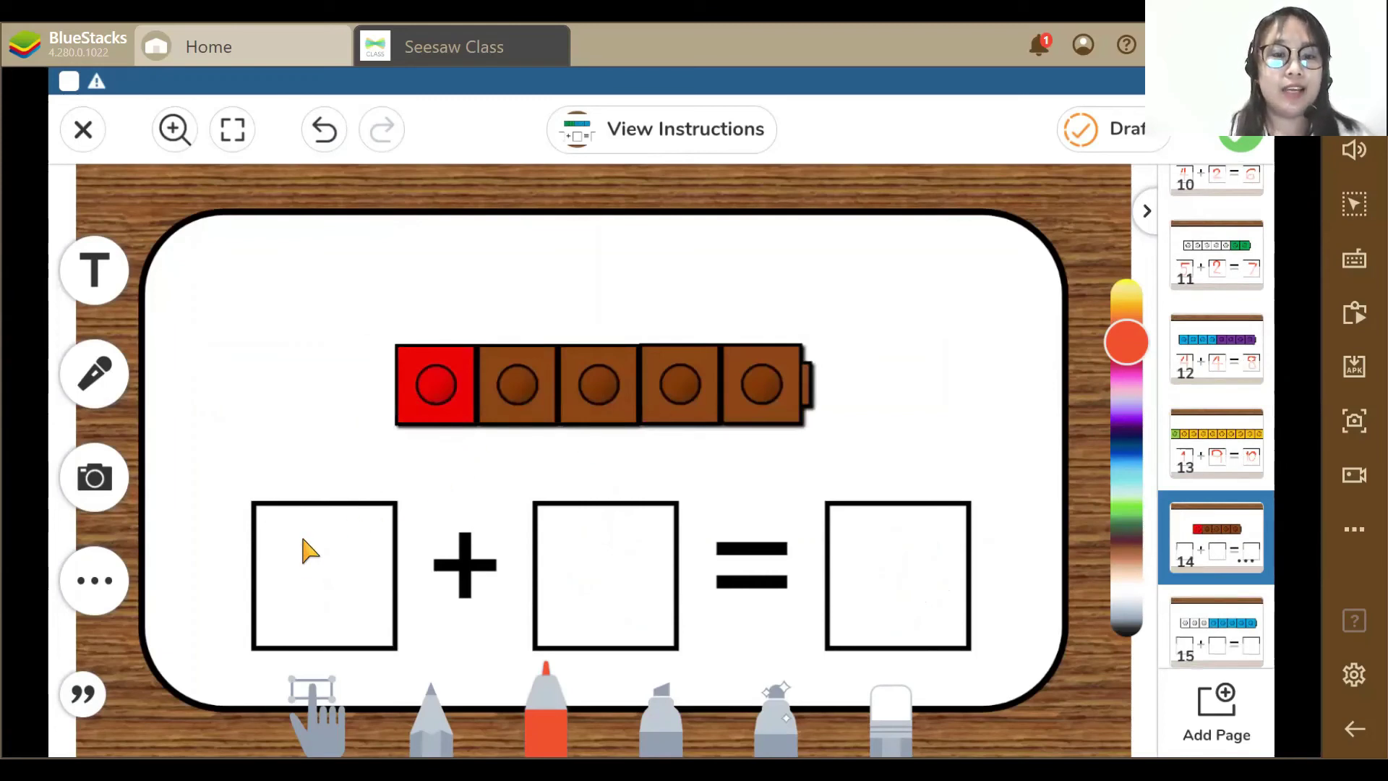
mouse_move(318, 547)
left_mouse_down()
mouse_move(320, 532)
mouse_move(323, 636)
left_mouse_up()
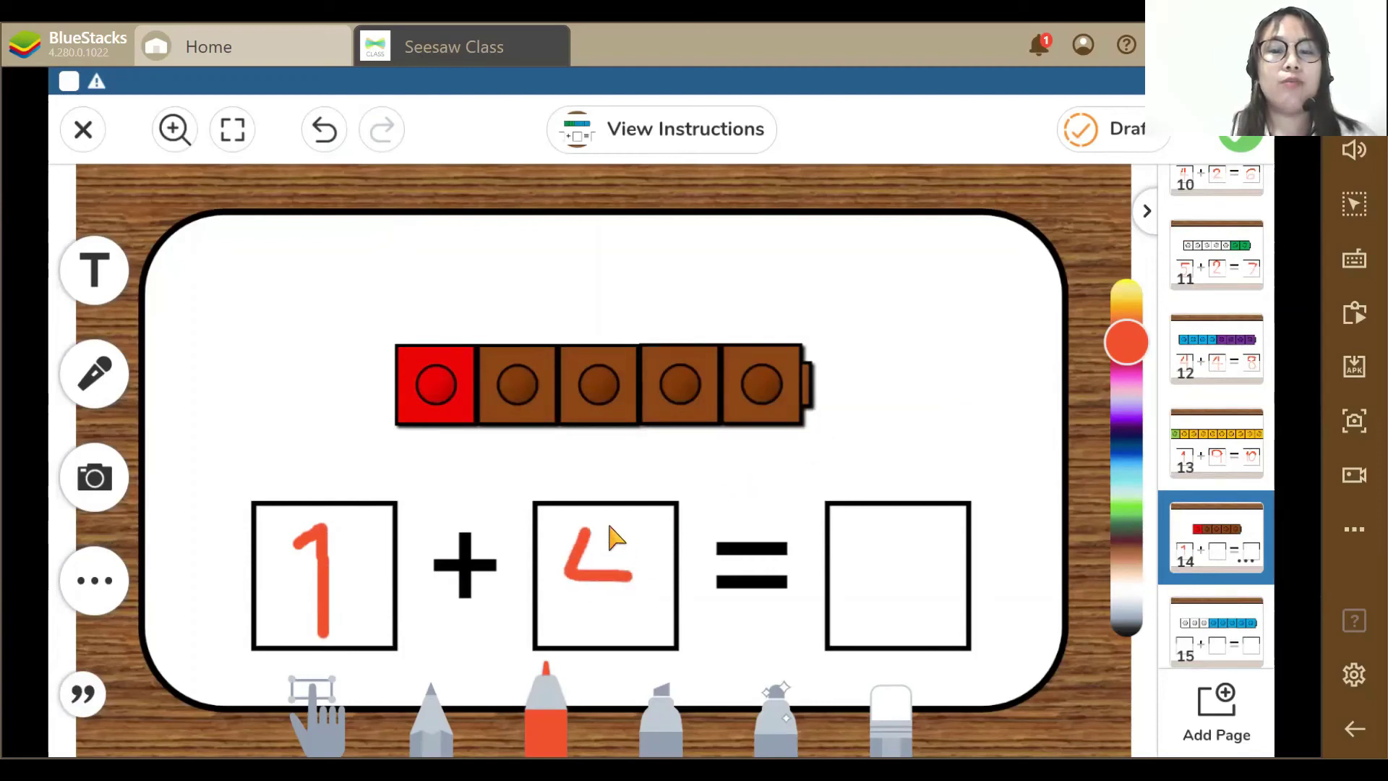
left_click_drag(609, 524, 604, 627)
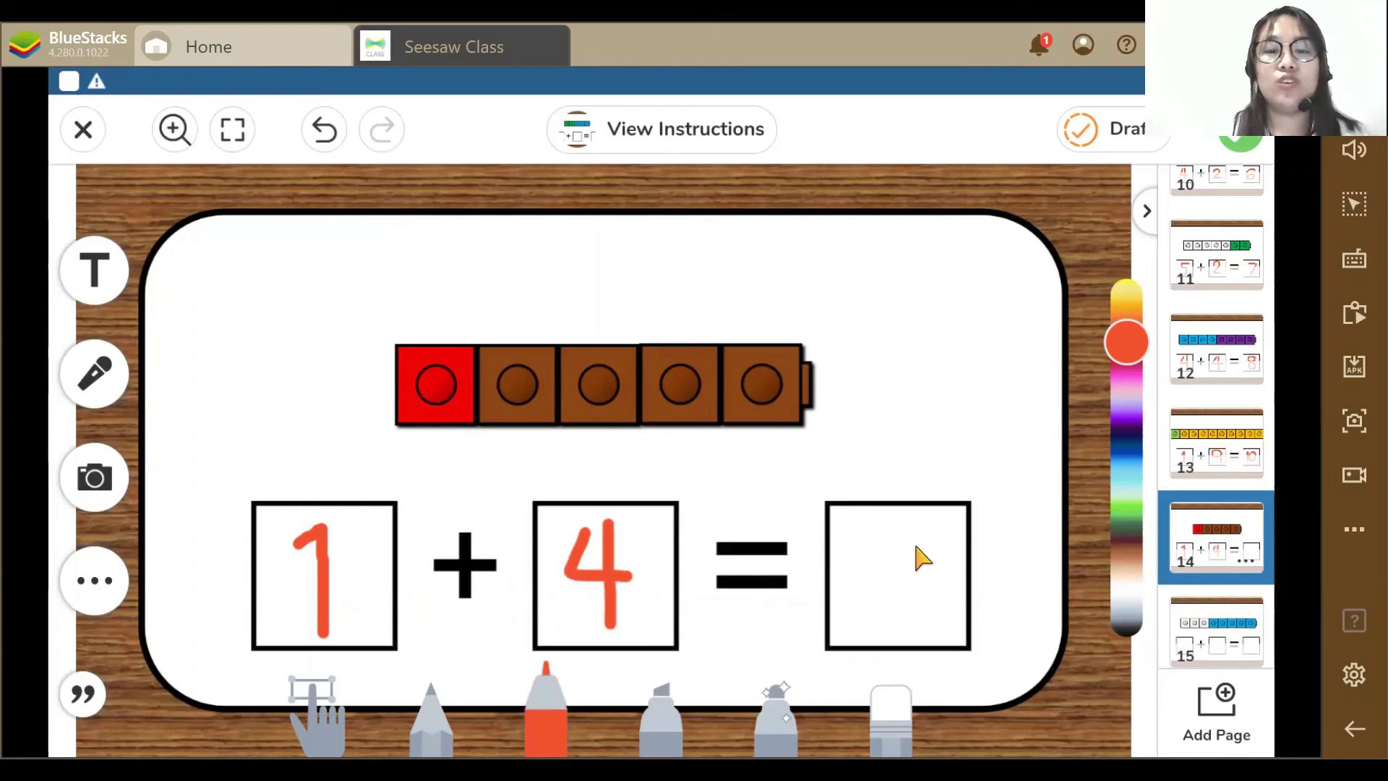
mouse_move(915, 582)
left_mouse_down()
mouse_move(887, 634)
mouse_move(879, 627)
left_mouse_up()
left_click_drag(886, 533, 918, 536)
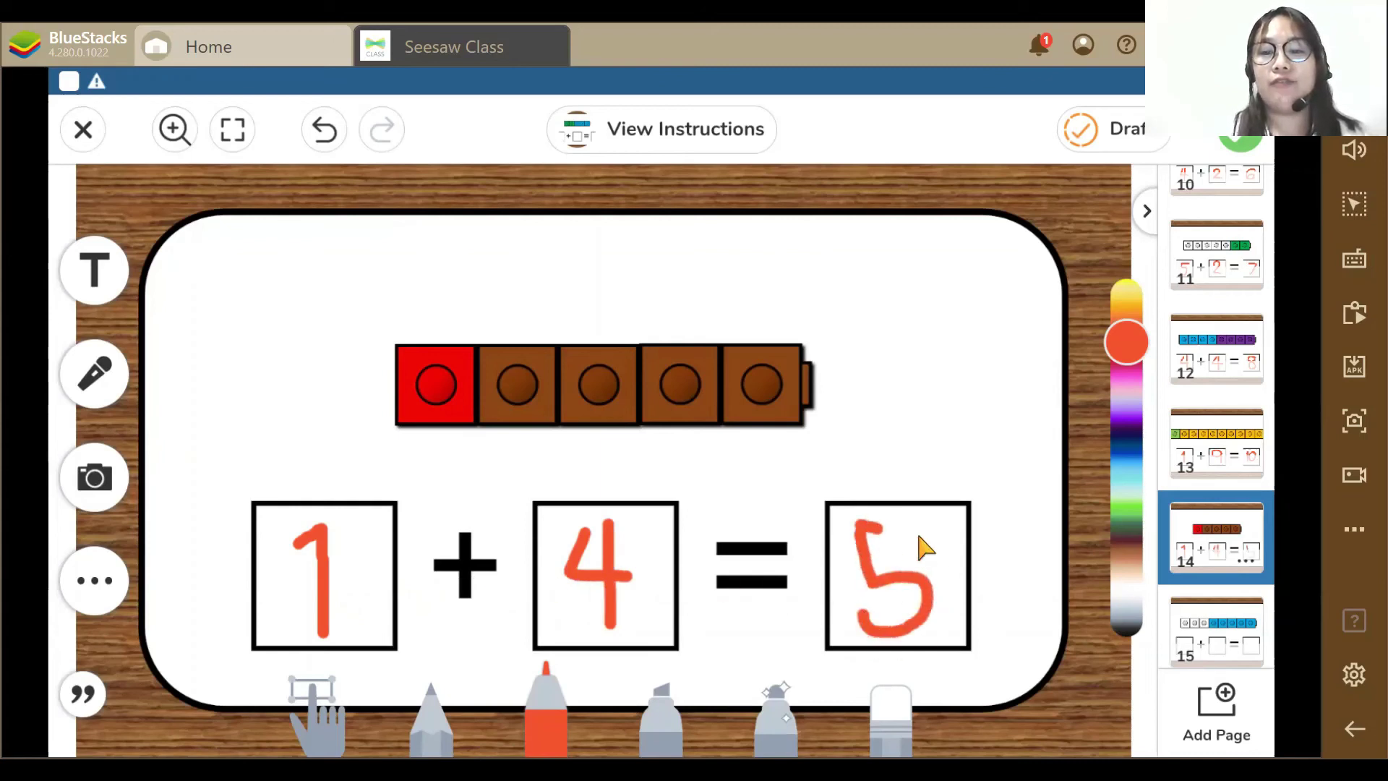
left_click(1245, 611)
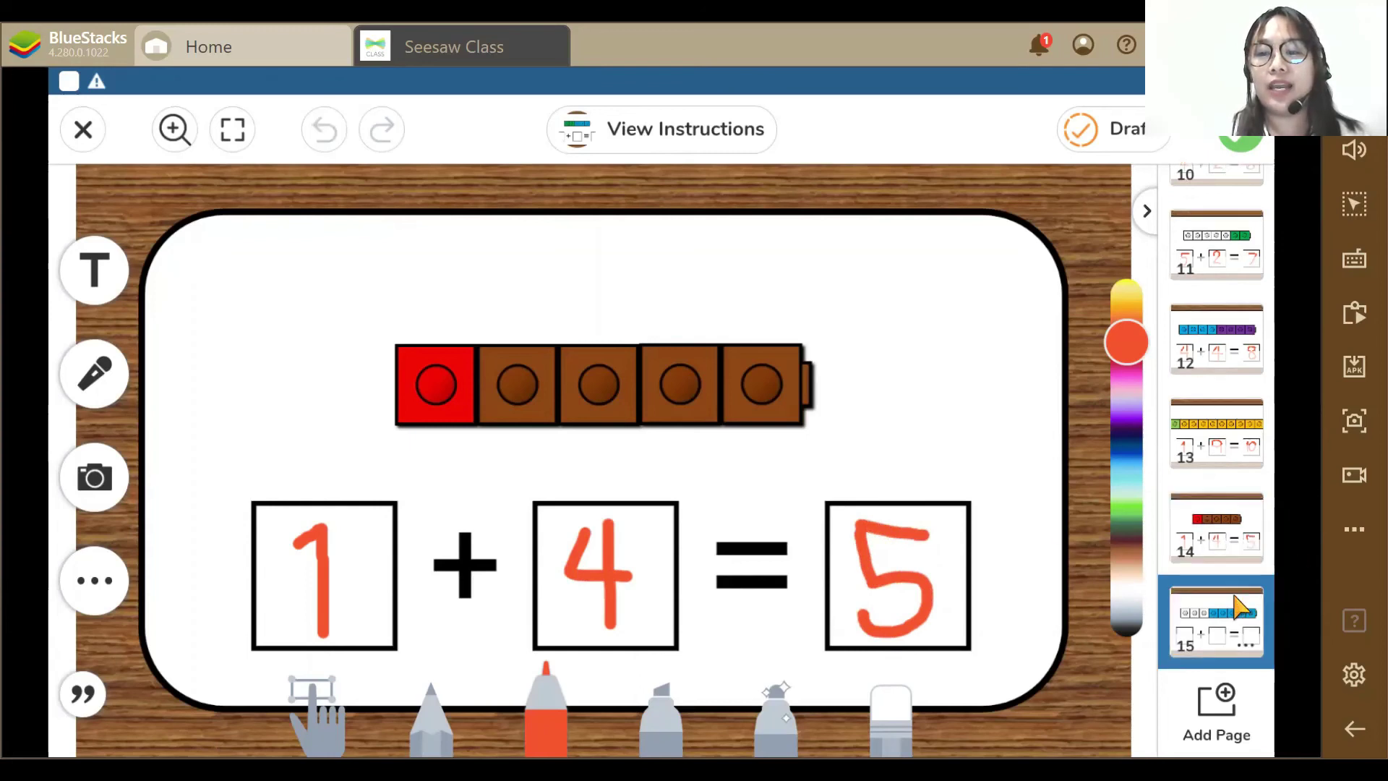
Step: On page 15, leave the page options unchanged and mark the first counter with a red dot
left_click(1216, 627)
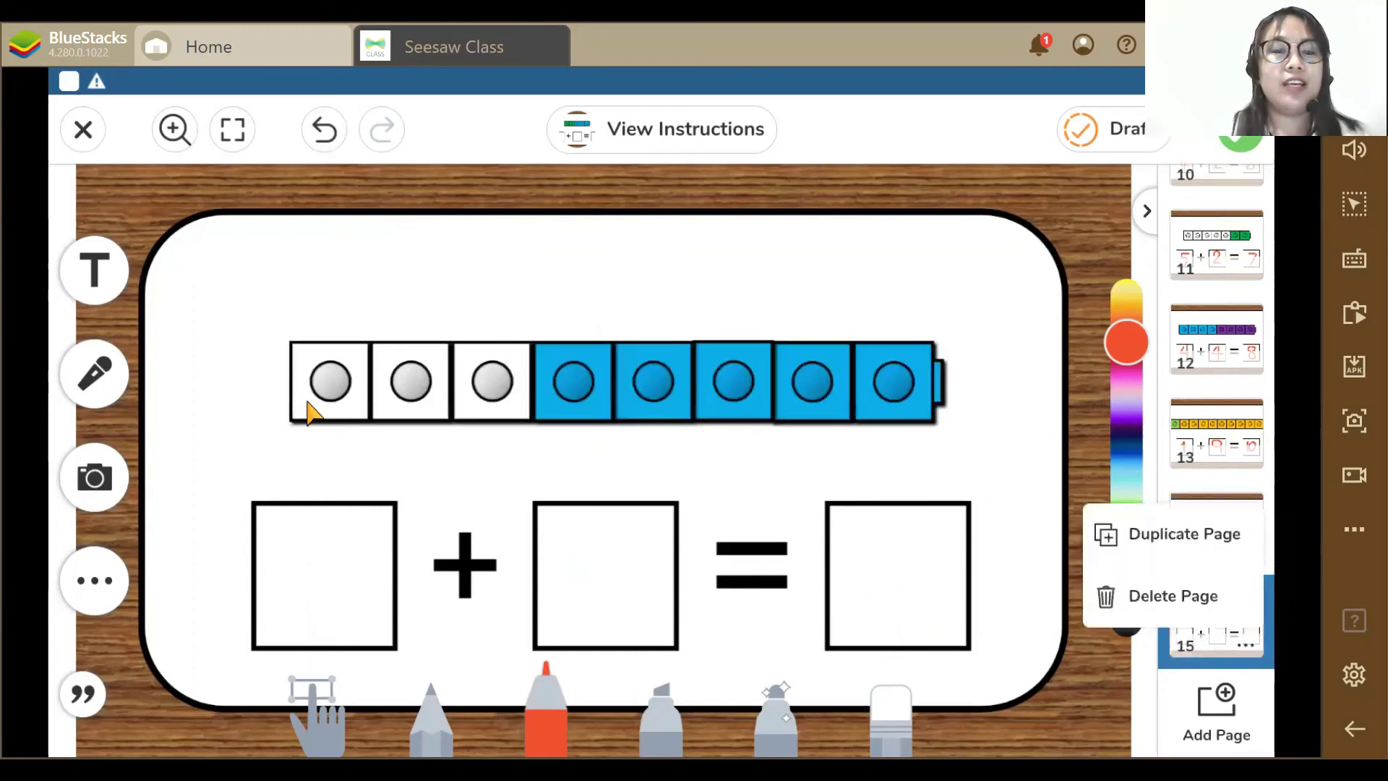
left_click(349, 545)
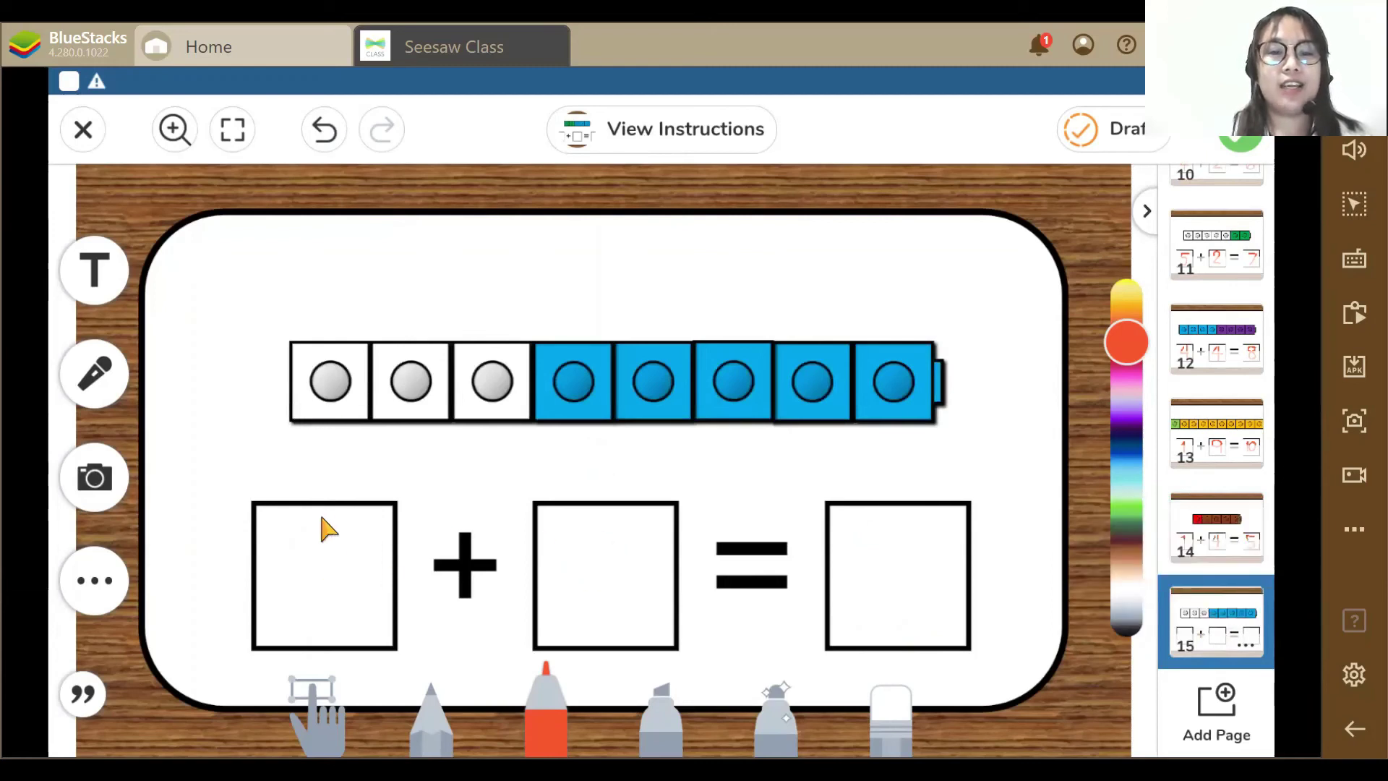
left_click(329, 385)
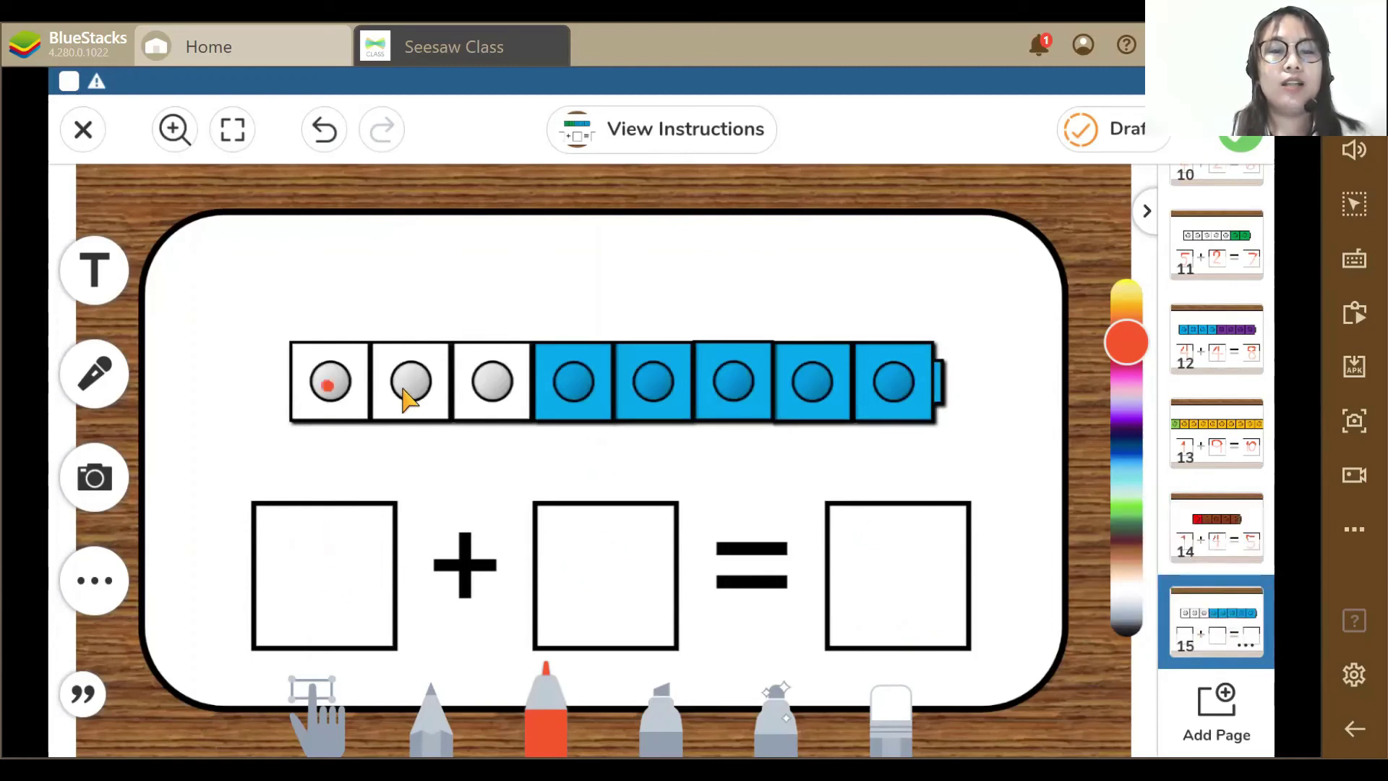
Step: Handwrite 3 + 5 = 8 in red in page 15's boxes and upload the finished activity
mouse_move(311, 535)
left_mouse_down()
mouse_move(361, 536)
mouse_move(333, 568)
mouse_move(360, 609)
mouse_move(304, 608)
left_mouse_up()
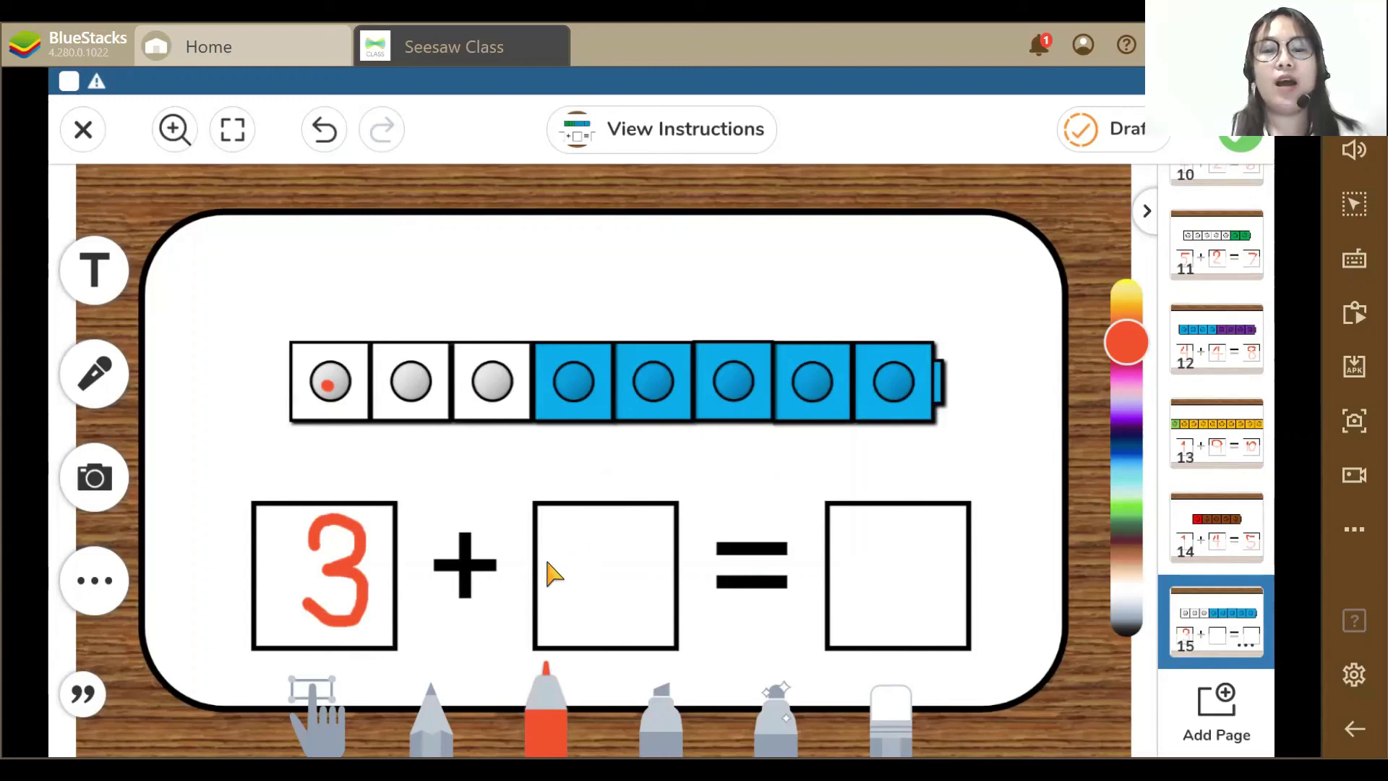
left_click_drag(604, 636, 567, 620)
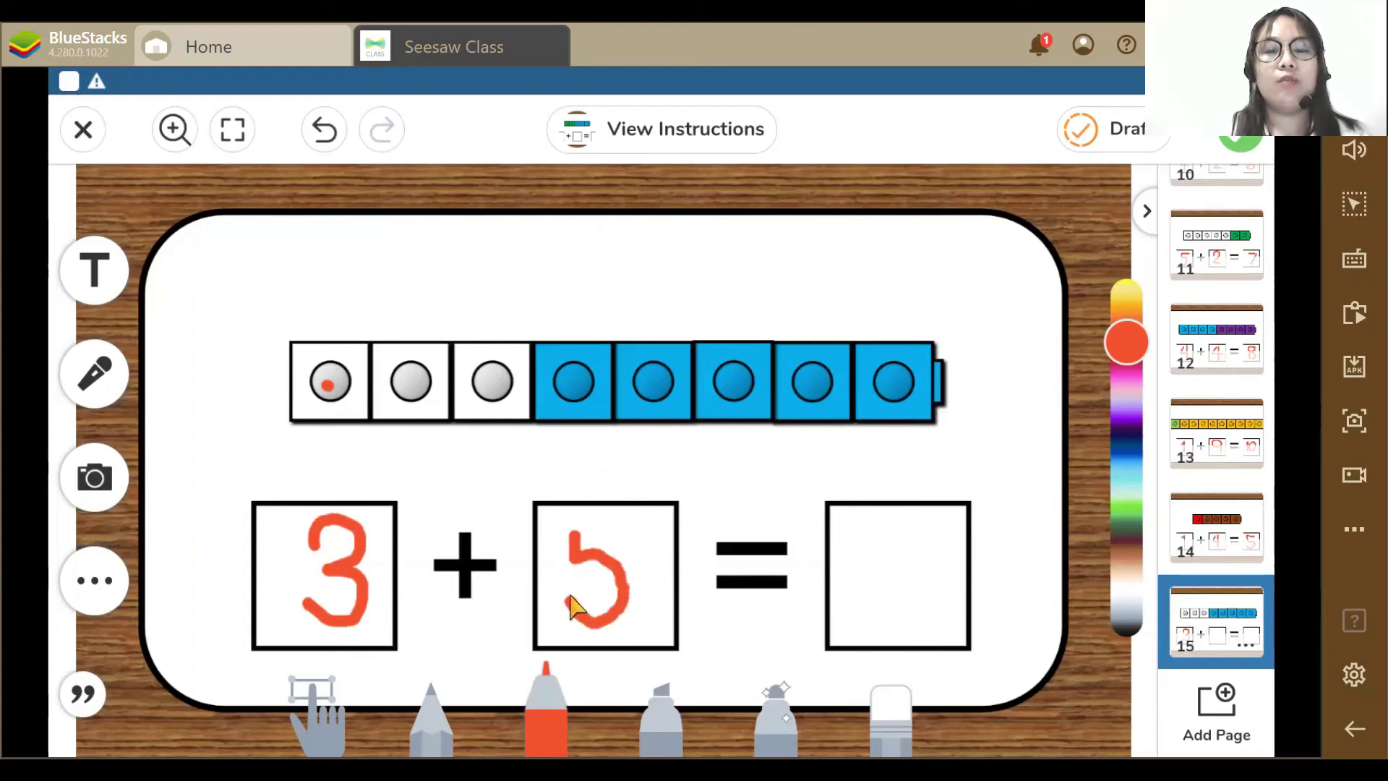
left_click_drag(571, 531, 654, 539)
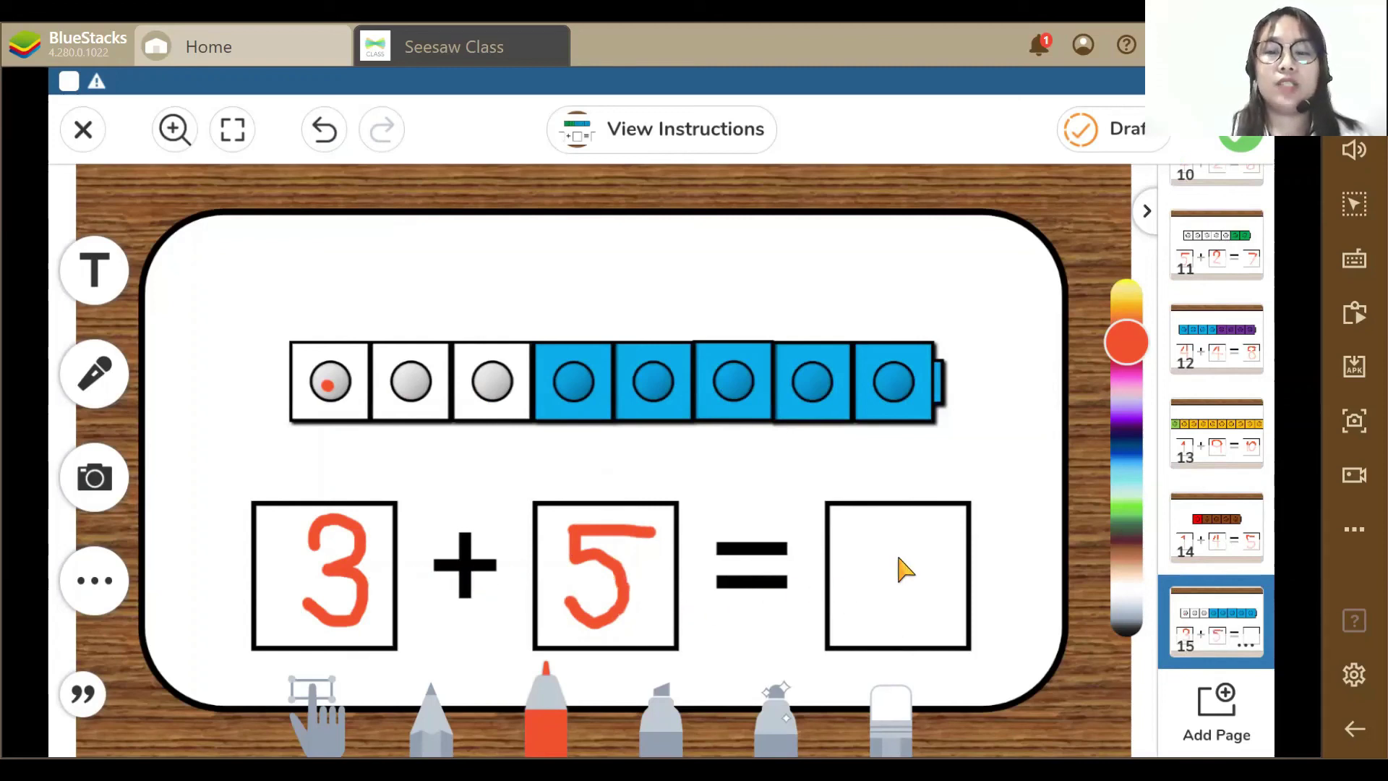
mouse_move(932, 560)
left_mouse_down()
mouse_move(895, 533)
mouse_move(901, 641)
mouse_move(904, 581)
mouse_move(930, 557)
left_mouse_up()
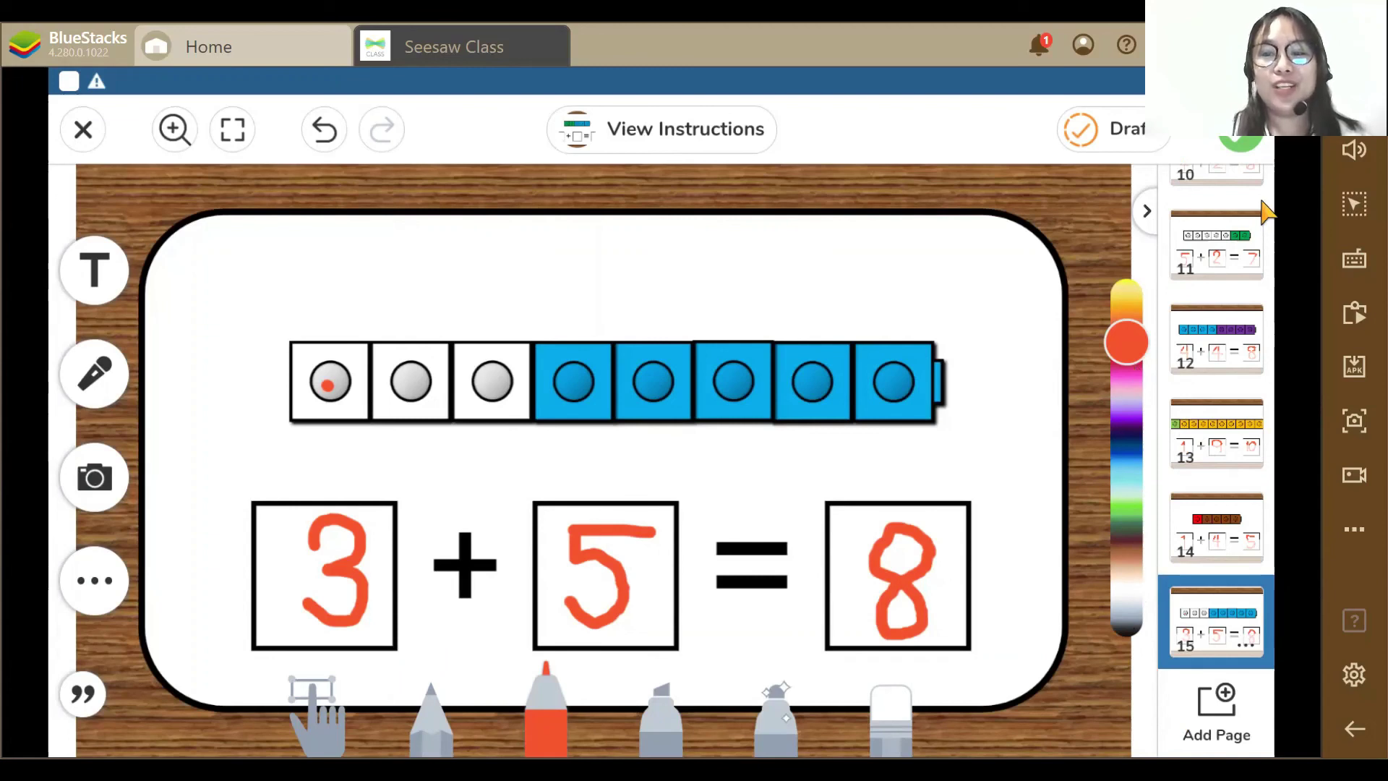
left_click(1244, 141)
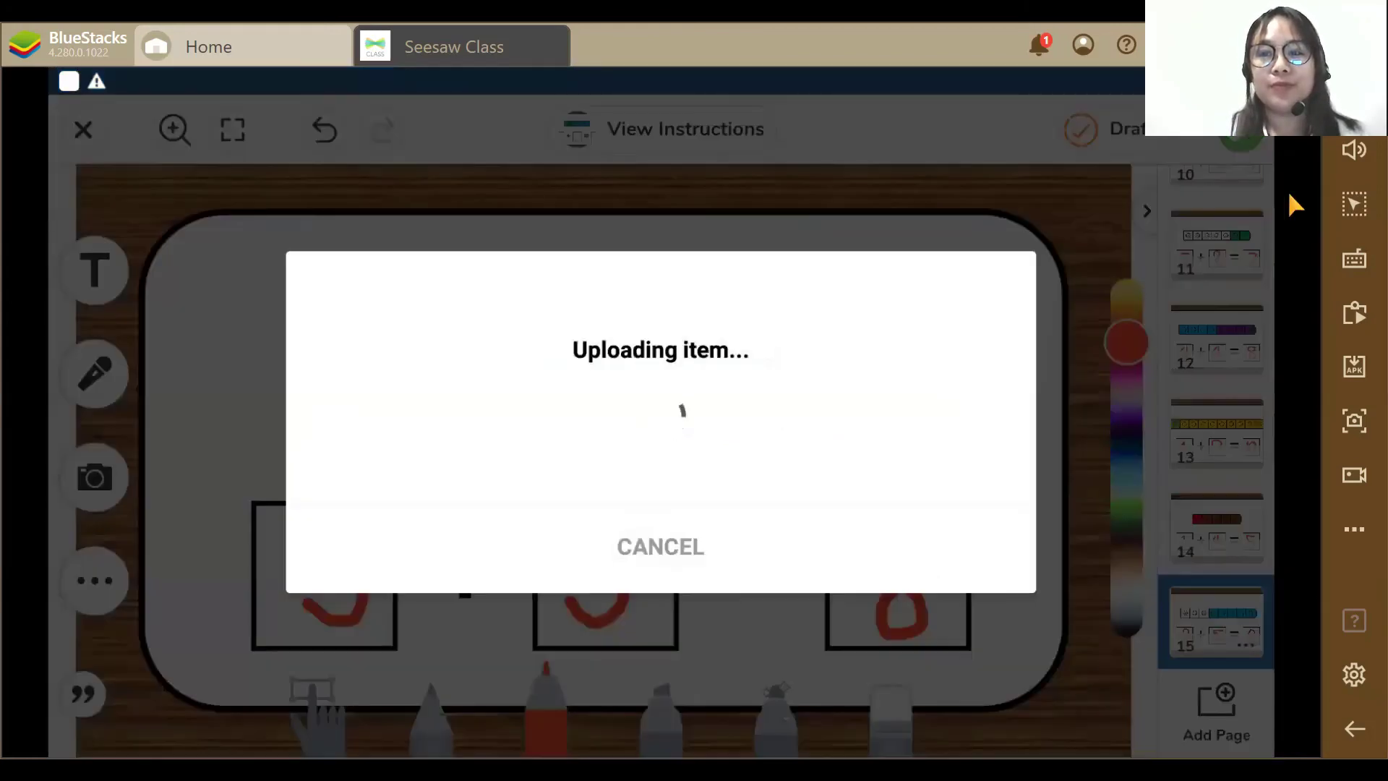